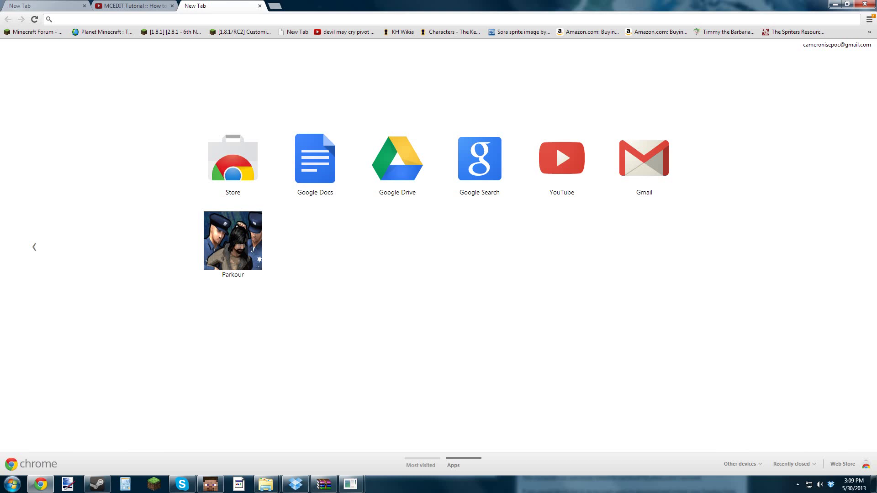
Search the web for "mcedit" and open the Minecraft Forum topic about the MCEdit world editor
{"action": "type", "text": "mced"}
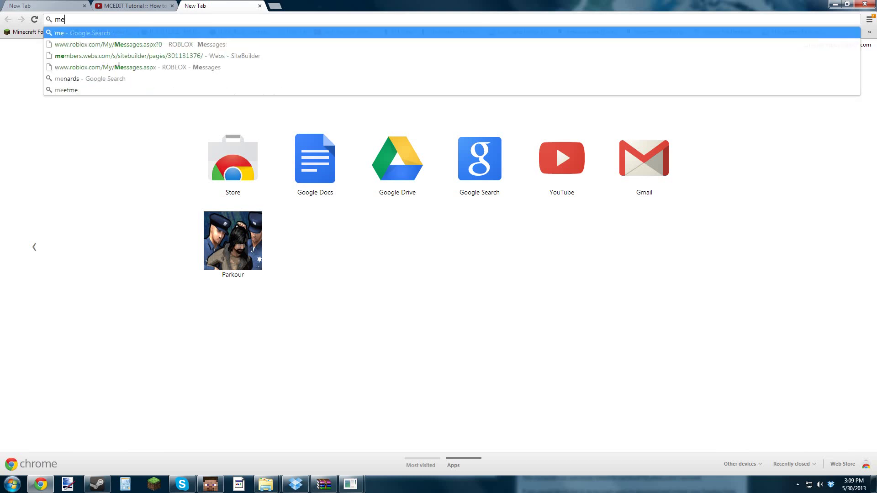
{"action": "type", "text": "it"}
{"action": "key", "text": "Return"}
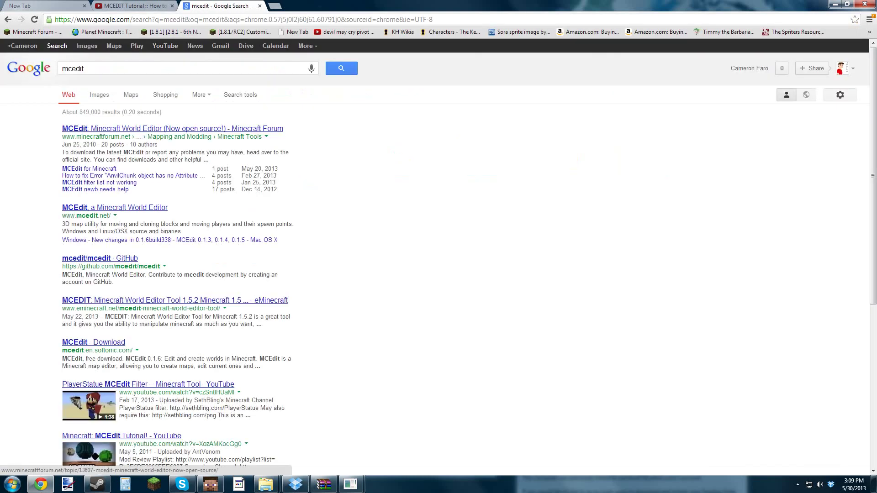
{"action": "left_click", "coordinate": [170, 129]}
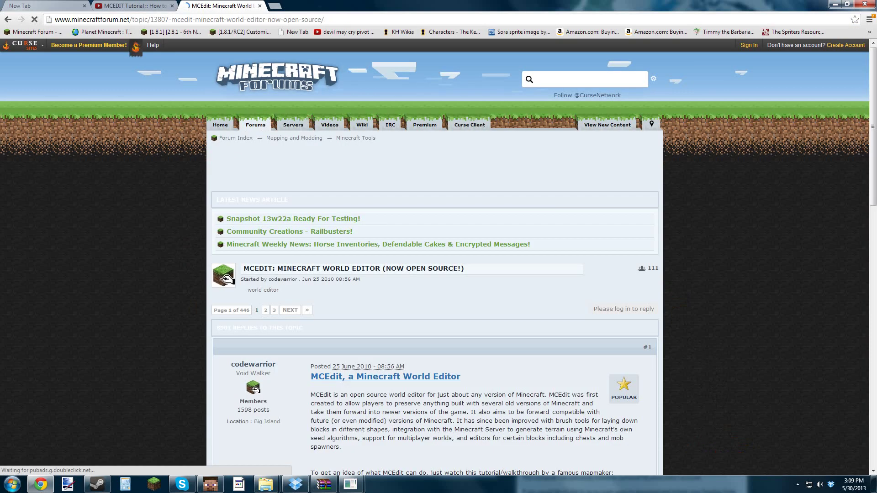
Find the official site link in the forum topic's first post and open the MCEdit website
{"action": "scroll", "coordinate": [438, 256], "scroll_direction": "down", "scroll_amount": 1}
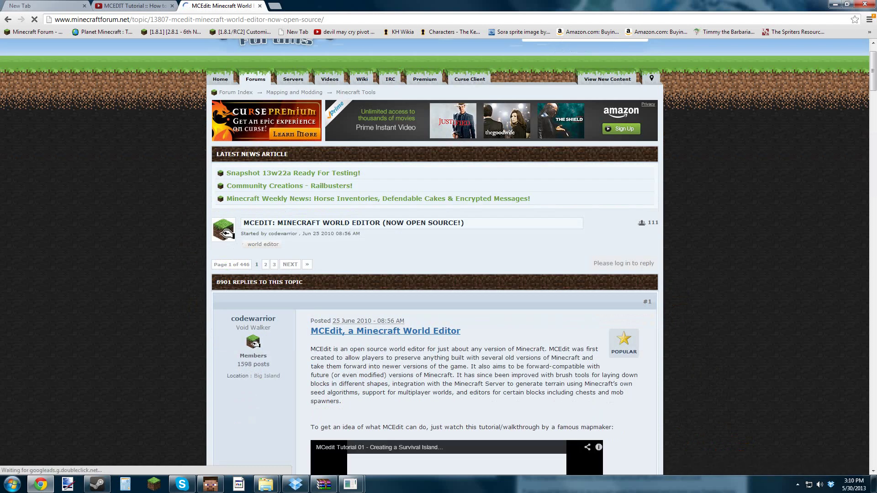
{"action": "scroll", "coordinate": [439, 256], "scroll_direction": "down", "scroll_amount": 5}
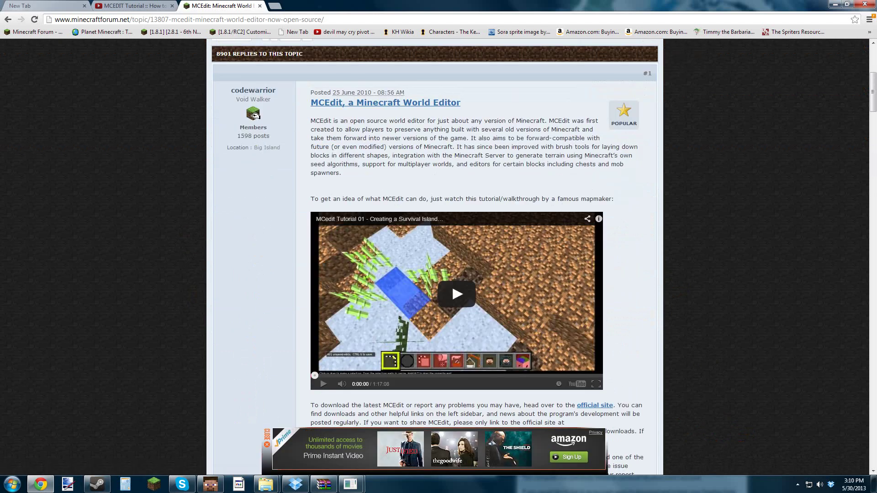
{"action": "scroll", "coordinate": [438, 256], "scroll_direction": "down", "scroll_amount": 3}
{"action": "scroll", "coordinate": [457, 114], "scroll_direction": "down", "scroll_amount": 2}
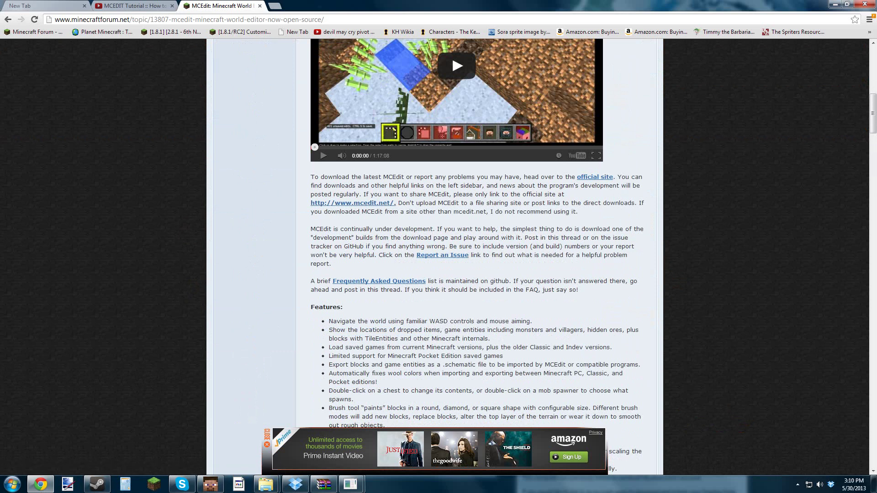
{"action": "left_click", "coordinate": [595, 177]}
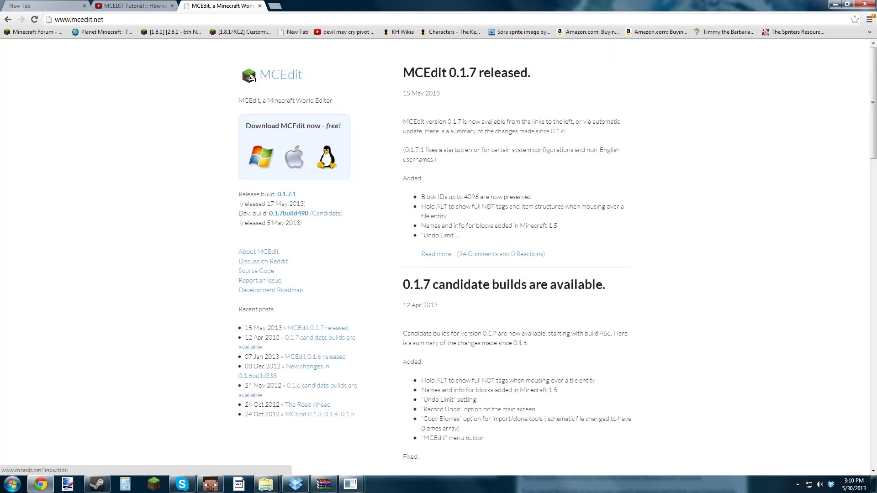
Look through the MCEdit download pages for Windows, Mac OS X and Linux, ending on the Windows page
{"action": "left_click", "coordinate": [261, 157]}
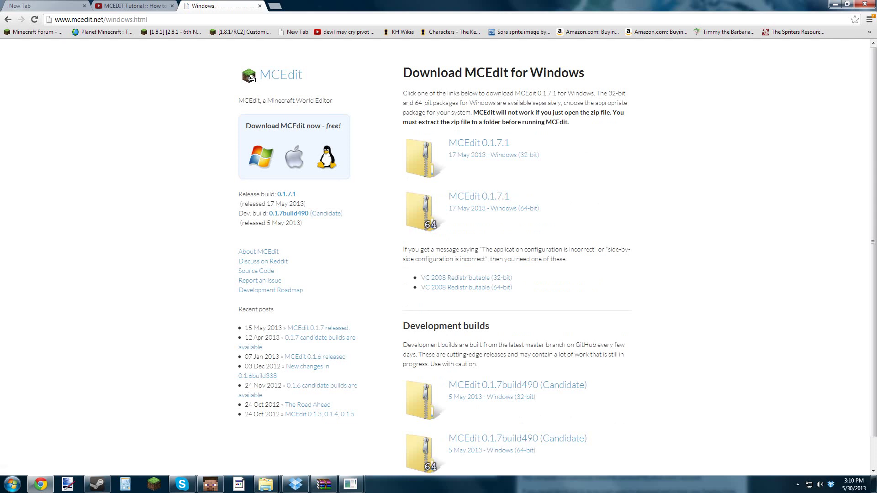
{"action": "left_click", "coordinate": [261, 157]}
{"action": "left_click", "coordinate": [294, 158]}
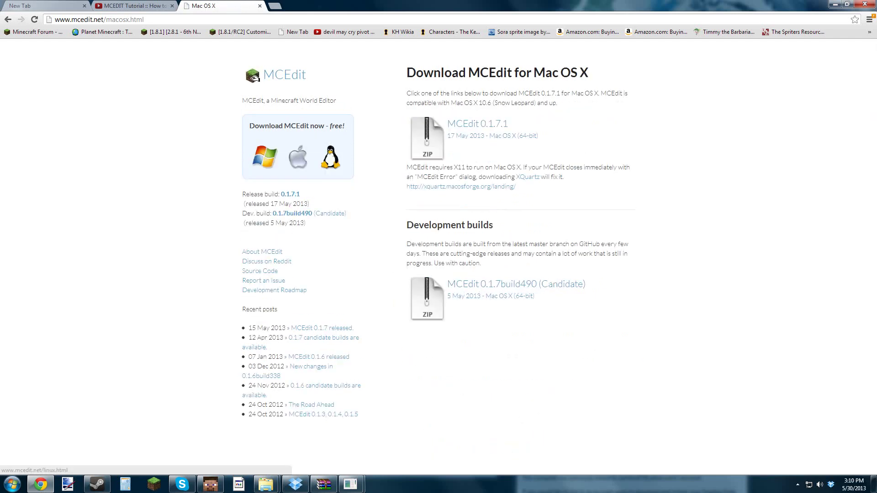
{"action": "left_click", "coordinate": [331, 157]}
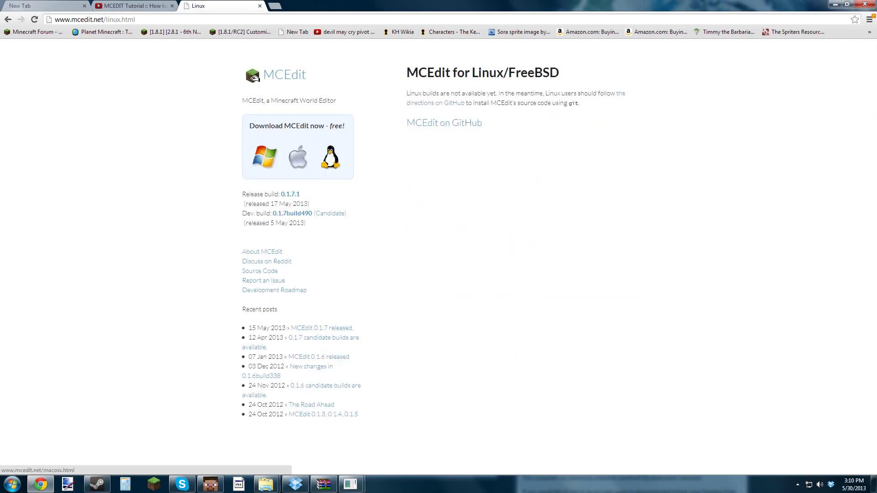
{"action": "left_click", "coordinate": [298, 157]}
{"action": "left_click", "coordinate": [264, 157]}
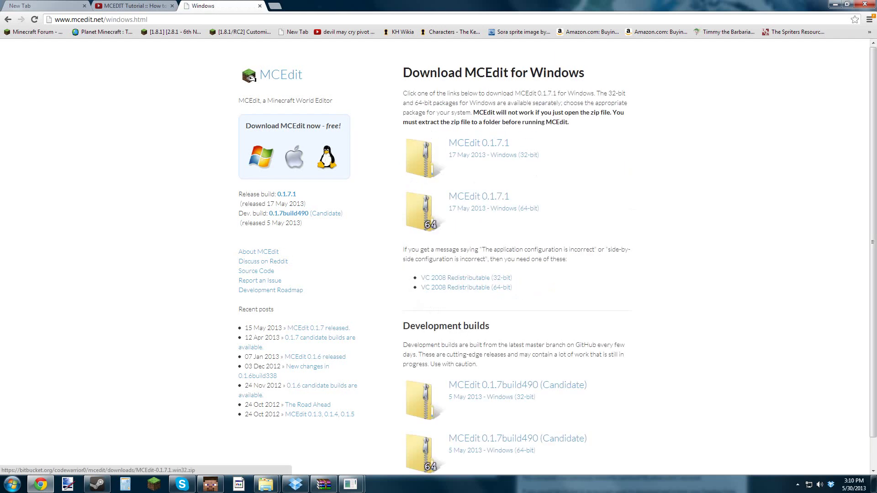
Download the 32-bit Windows package of MCEdit 0.1.7.1 and place the zip file on the desktop
{"action": "left_click", "coordinate": [479, 144]}
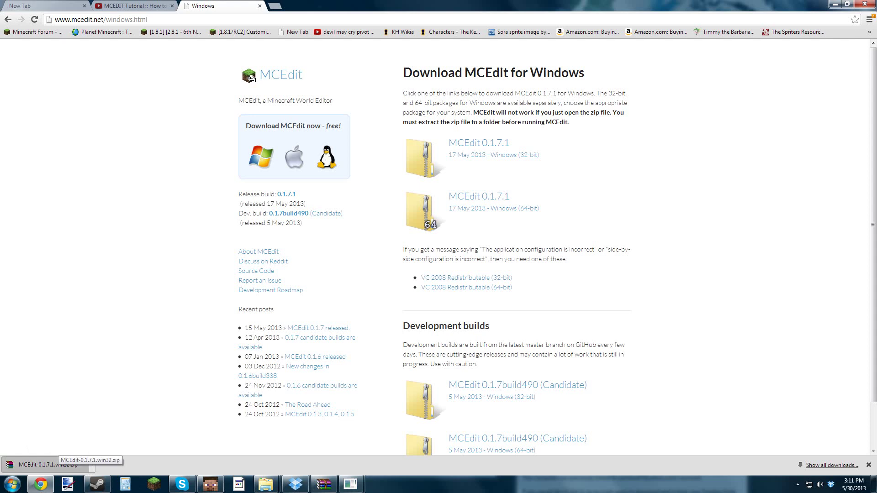
{"action": "left_click", "coordinate": [873, 484]}
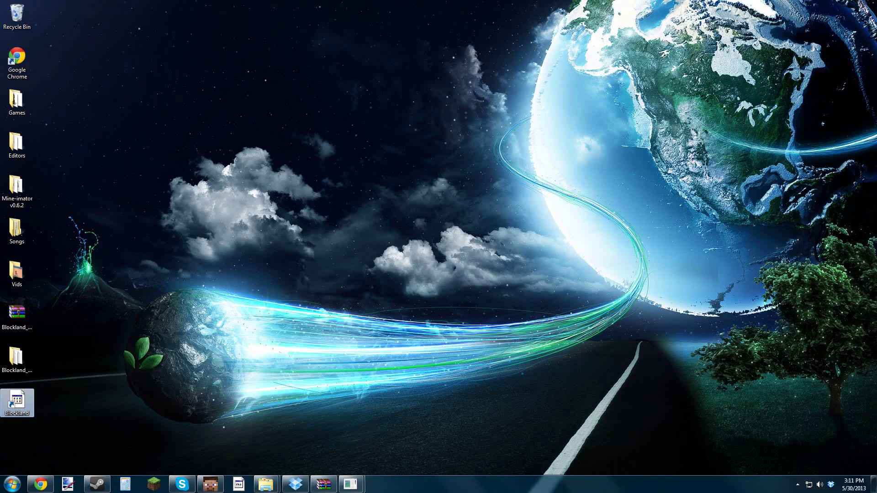
{"action": "left_click_drag", "start_coordinate": [5, 461], "coordinate": [15, 446]}
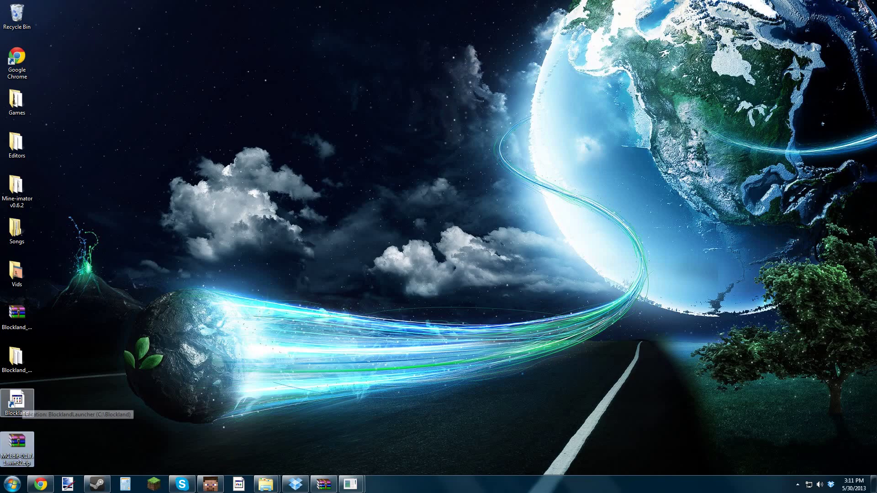
Try to move the Blockland shortcut into the Games folder, then delete the shortcut from the desktop
{"action": "left_click_drag", "start_coordinate": [21, 401], "coordinate": [17, 103]}
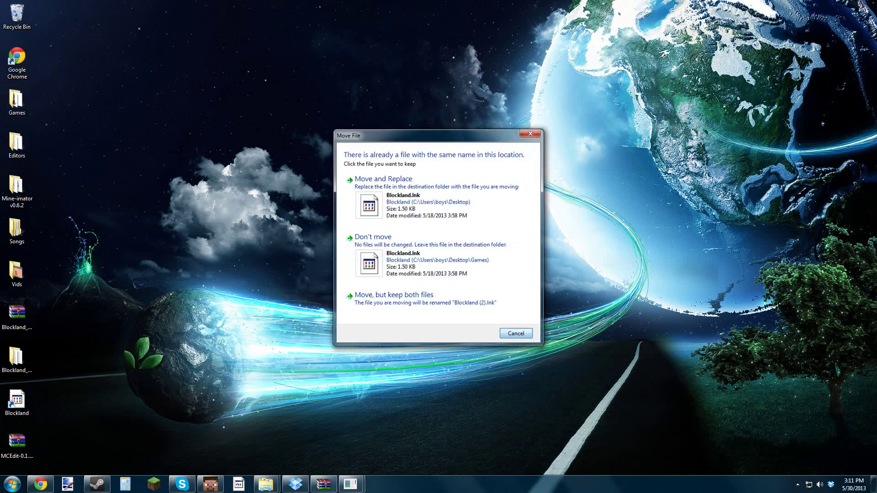
{"action": "key", "text": "Escape"}
{"action": "right_click", "coordinate": [31, 402]}
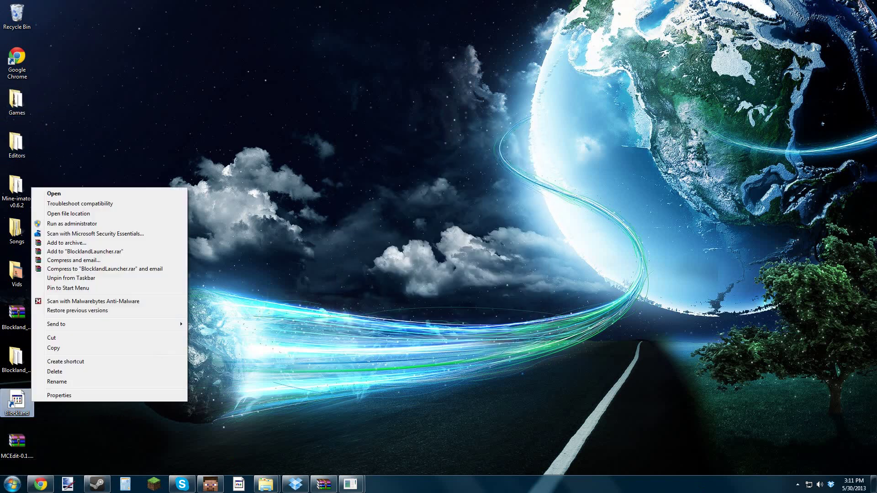
{"action": "left_click", "coordinate": [54, 373]}
{"action": "key", "text": "Return"}
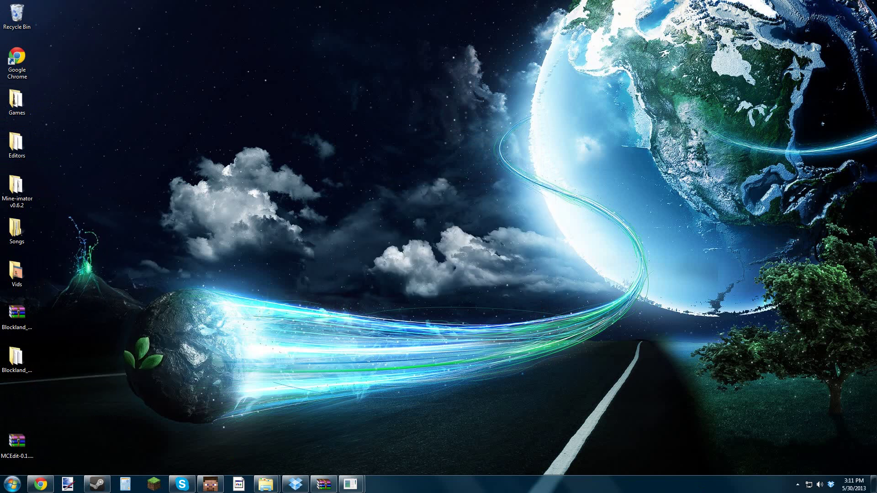
Move the Blockland folder and archive into the Games folder and shift the MCEdit zip up below the Vids folder
{"action": "left_click_drag", "start_coordinate": [17, 359], "coordinate": [17, 101]}
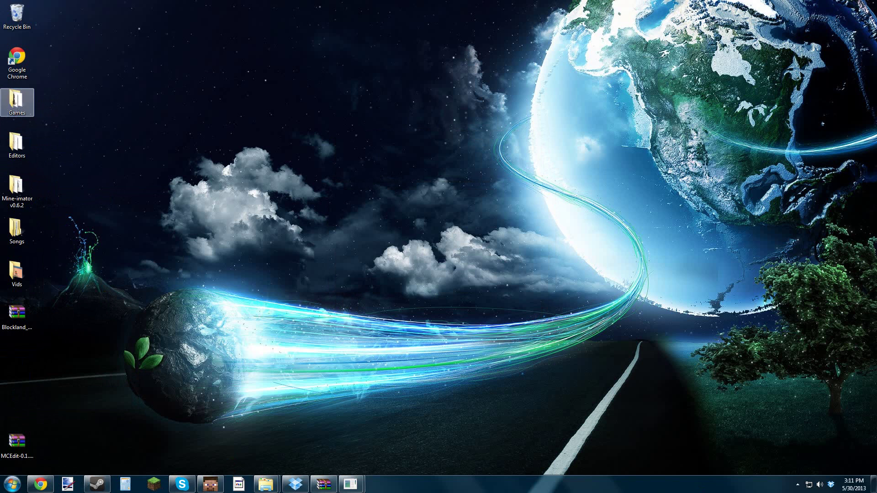
{"action": "left_click", "coordinate": [17, 445]}
{"action": "left_click_drag", "start_coordinate": [17, 444], "coordinate": [17, 357]}
{"action": "right_click", "coordinate": [19, 353]}
{"action": "left_click", "coordinate": [44, 364]}
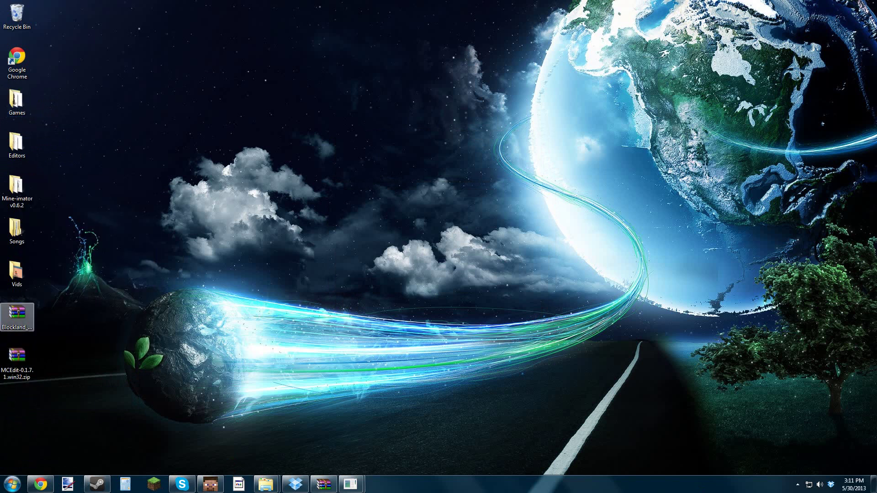
{"action": "left_click_drag", "start_coordinate": [17, 315], "coordinate": [16, 106]}
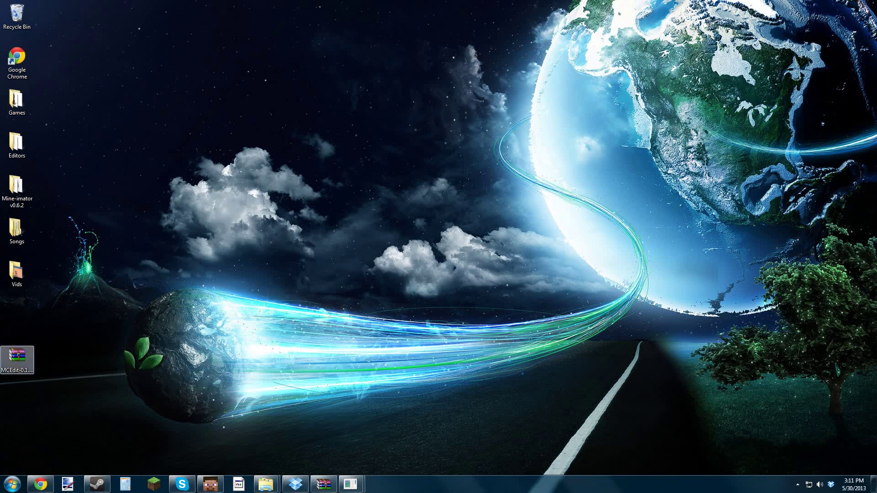
{"action": "left_click_drag", "start_coordinate": [17, 358], "coordinate": [17, 320]}
{"action": "right_click", "coordinate": [18, 309]}
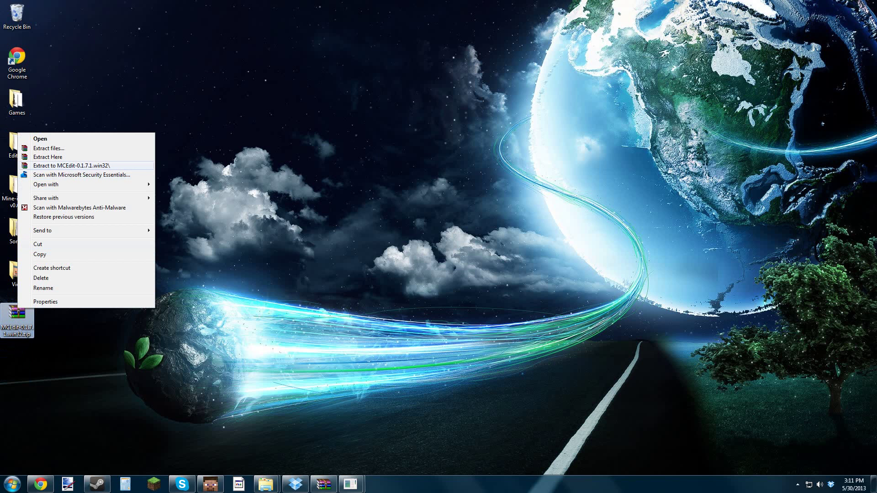
{"action": "left_click", "coordinate": [71, 165]}
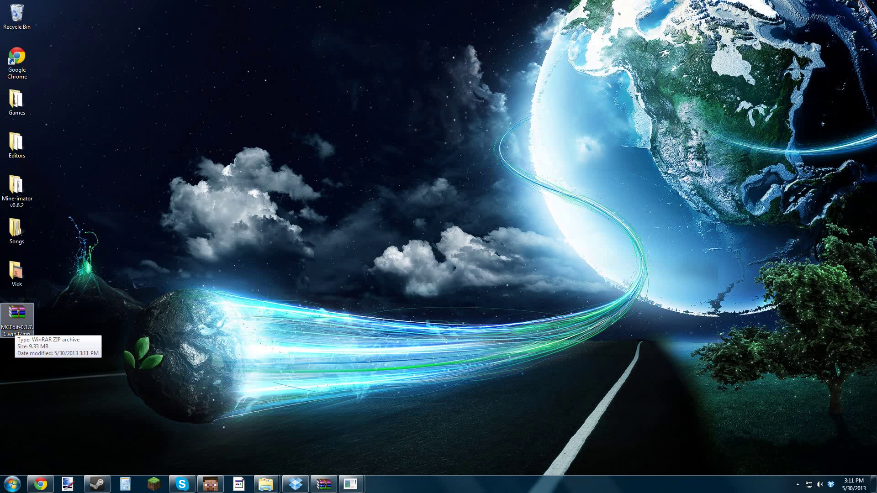
{"action": "left_click", "coordinate": [15, 325]}
{"action": "key", "text": "Return"}
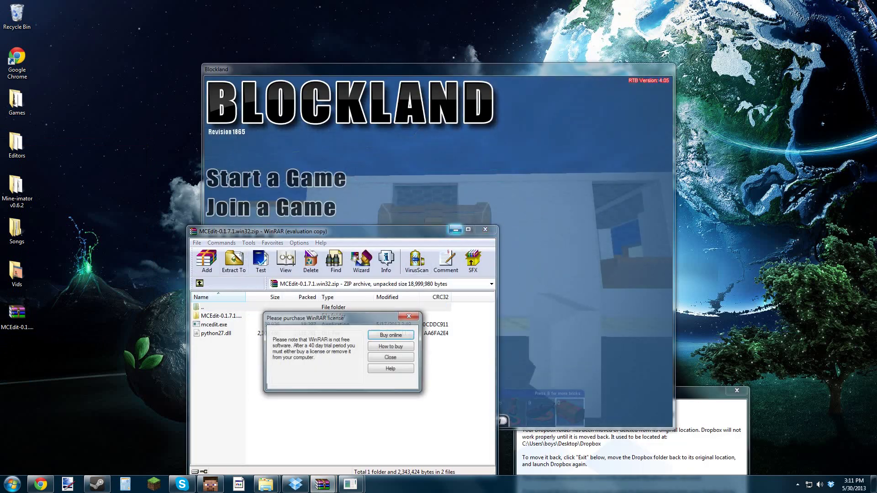
{"action": "left_click", "coordinate": [409, 315]}
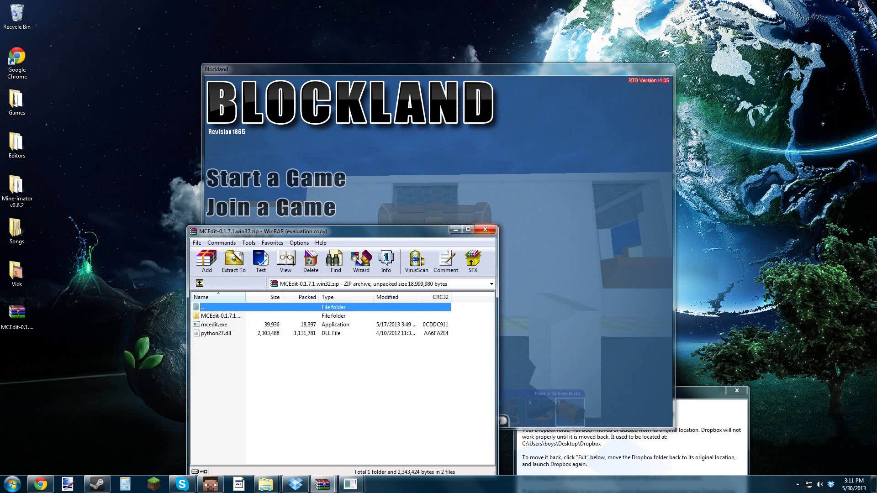
{"action": "left_click", "coordinate": [485, 229]}
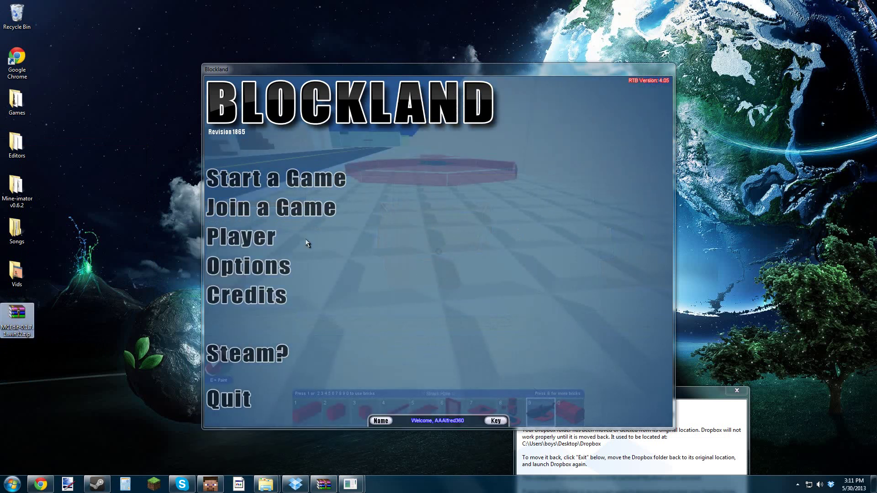
Extract the MCEdit zip into its own MCEdit-0.1.7.1.win32 folder on the desktop and quit the Blockland game
{"action": "right_click", "coordinate": [22, 321]}
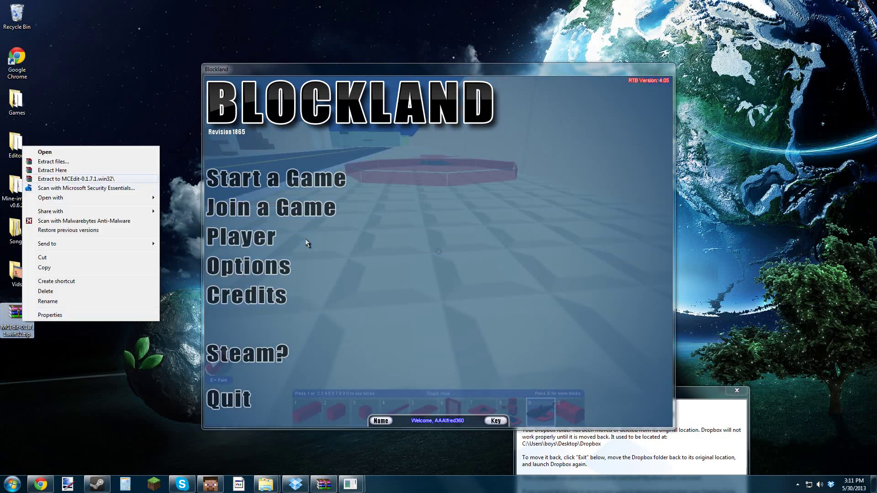
{"action": "key", "text": "Return"}
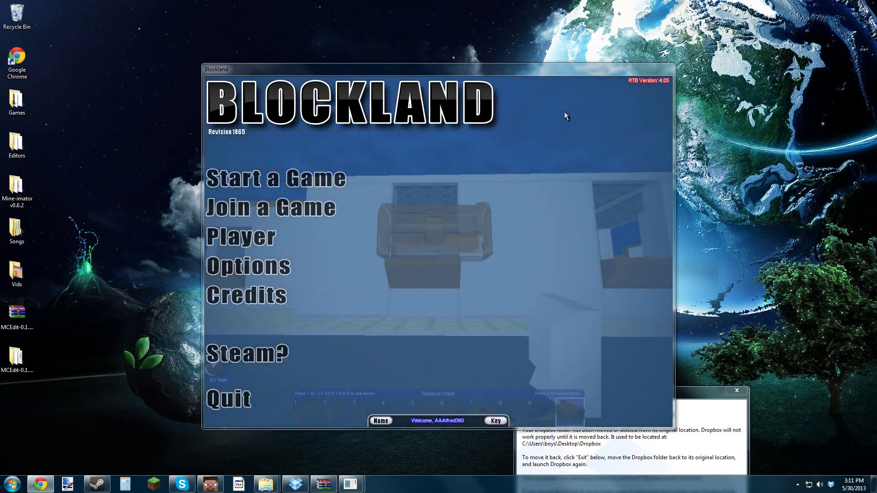
{"action": "left_click", "coordinate": [237, 401]}
{"action": "left_click", "coordinate": [228, 399]}
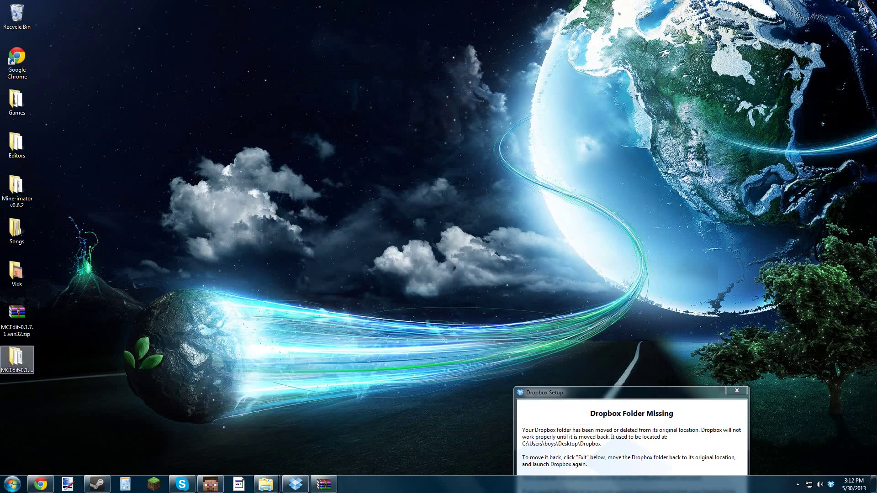
Move the MCEdit zip into the Games folder, put the extracted folder in its place and open it
{"action": "left_click_drag", "start_coordinate": [17, 320], "coordinate": [17, 100]}
{"action": "left_click_drag", "start_coordinate": [17, 357], "coordinate": [17, 315]}
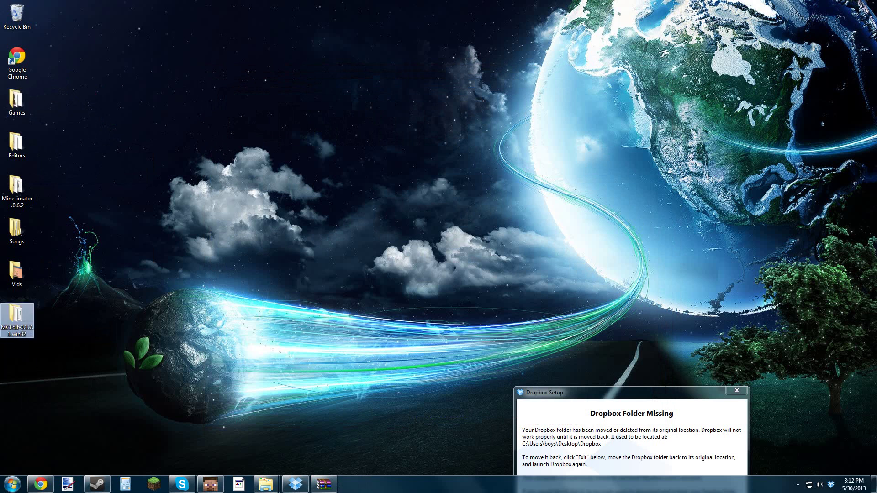
{"action": "double_click", "coordinate": [17, 321]}
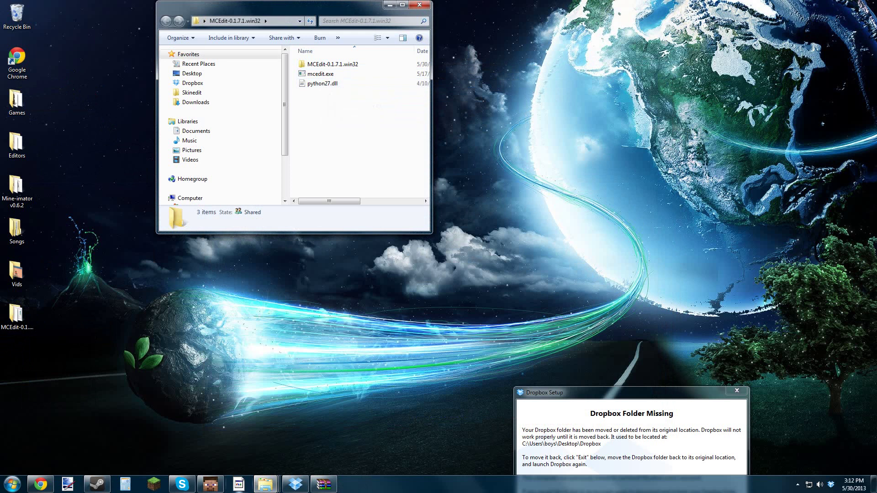
Launch Minecraft, log in with the saved account and reposition the game window on the desktop
{"action": "left_click", "coordinate": [154, 485]}
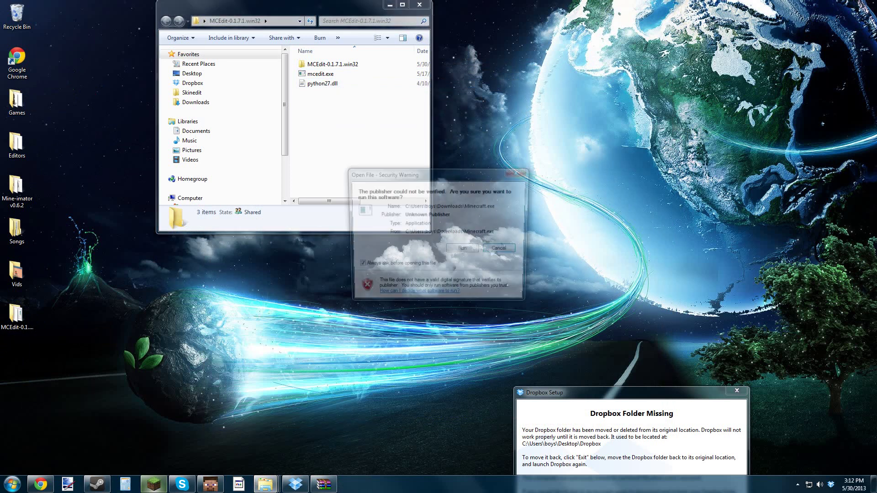
{"action": "left_click", "coordinate": [463, 248]}
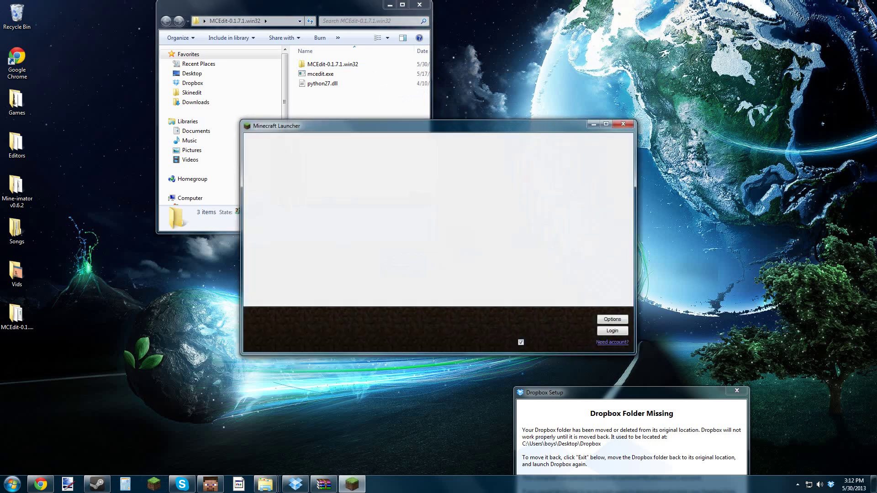
{"action": "key", "text": "Return"}
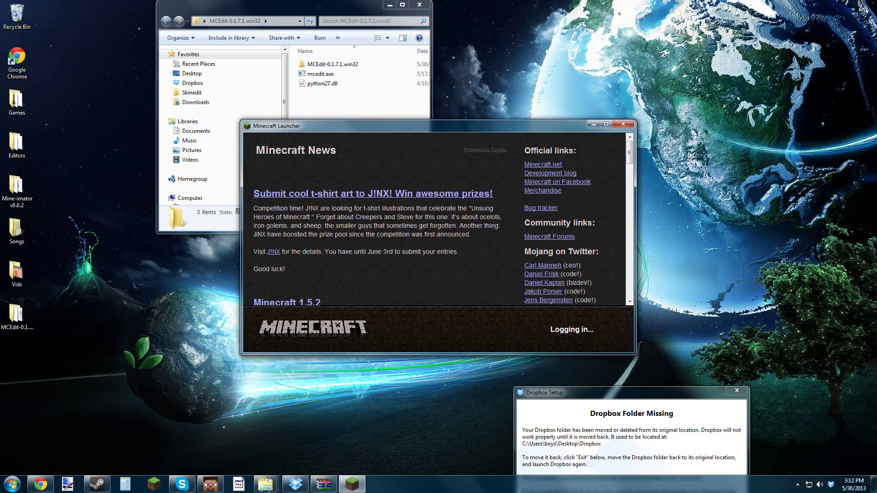
{"action": "left_click_drag", "start_coordinate": [439, 126], "coordinate": [600, 165]}
{"action": "left_click_drag", "start_coordinate": [481, 166], "coordinate": [566, 3]}
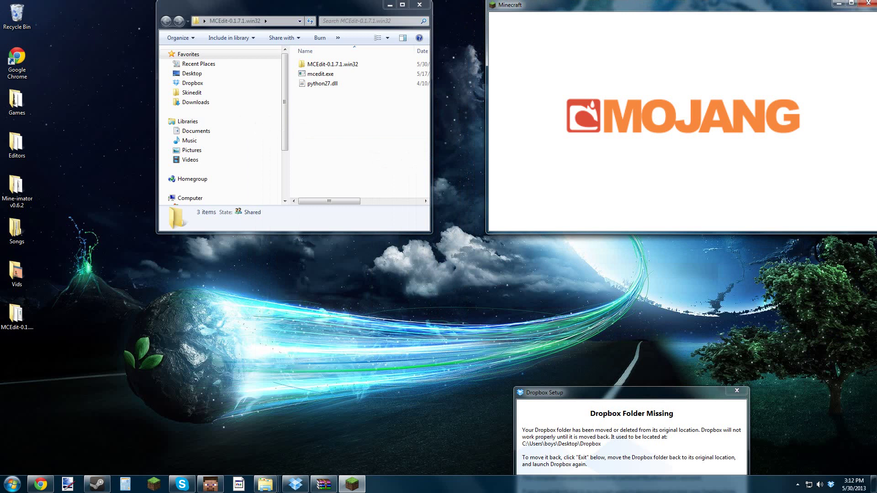
{"action": "left_click_drag", "start_coordinate": [566, 5], "coordinate": [542, 36]}
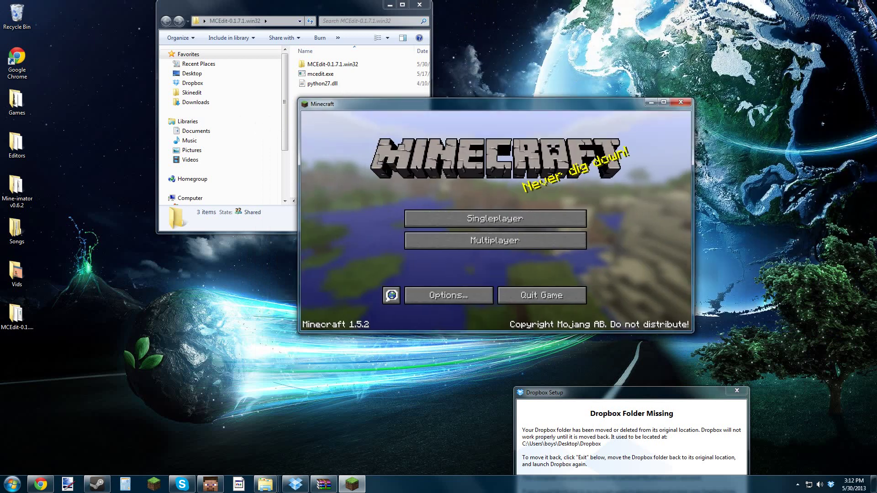
Open the SB- singleplayer world and fly around the pistol-shaped block build to examine it from several sides
{"action": "left_click", "coordinate": [495, 218]}
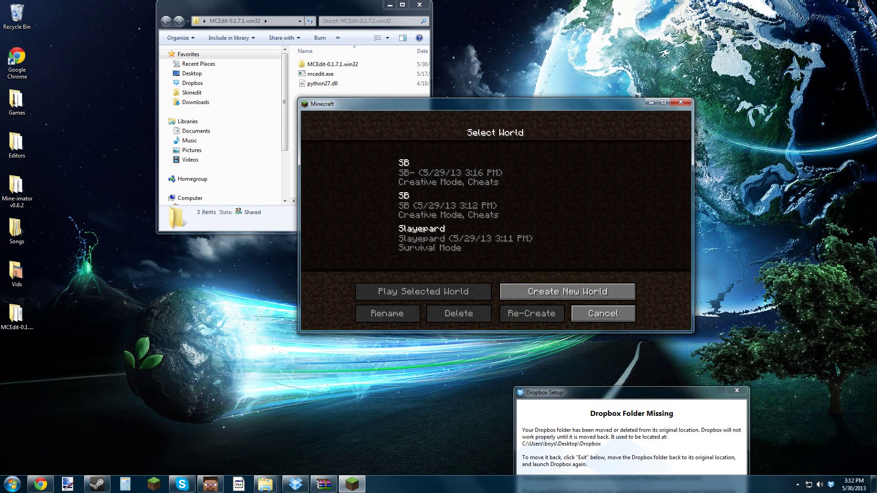
{"action": "double_click", "coordinate": [484, 173]}
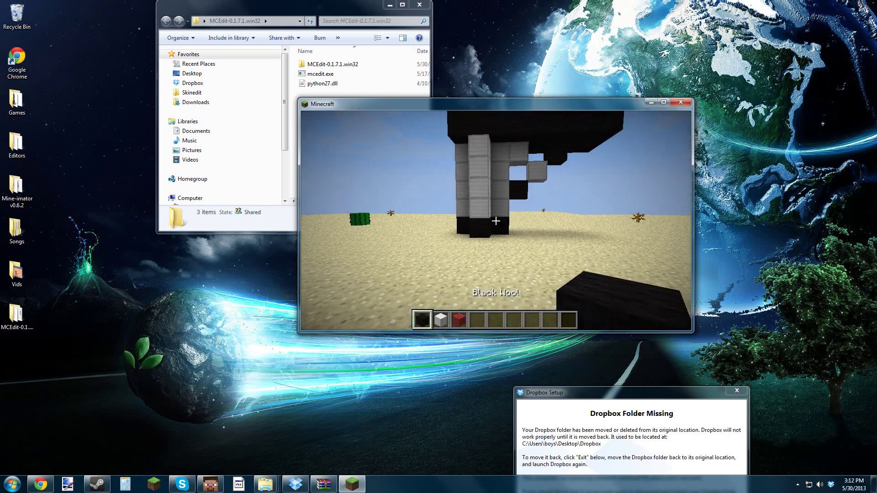
{"action": "key", "text": "space"}
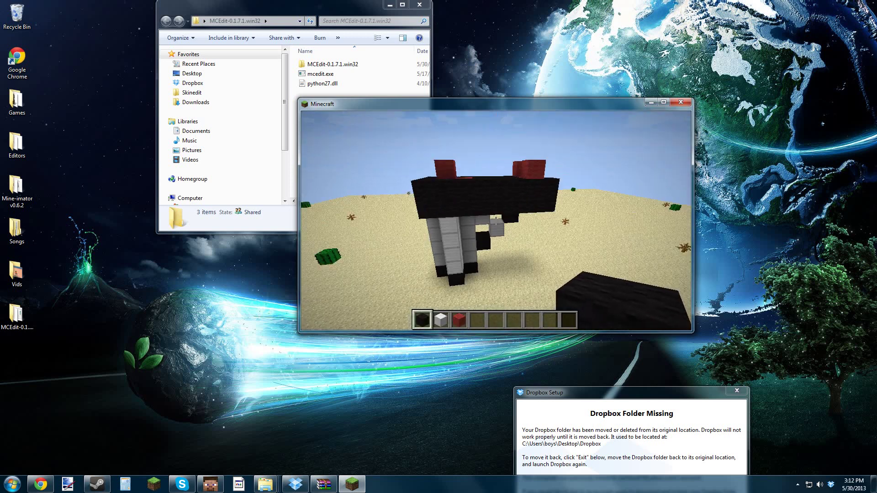
{"action": "key", "text": "w"}
{"action": "key", "text": "shift"}
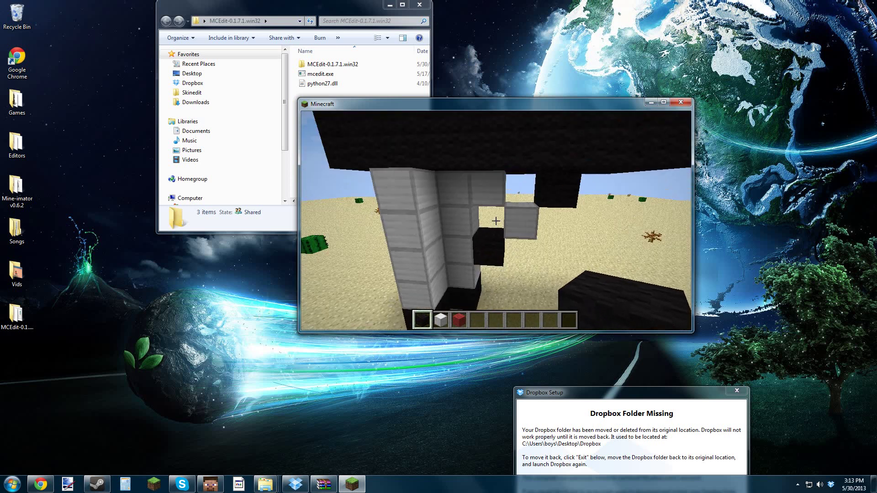
{"action": "key", "text": "s"}
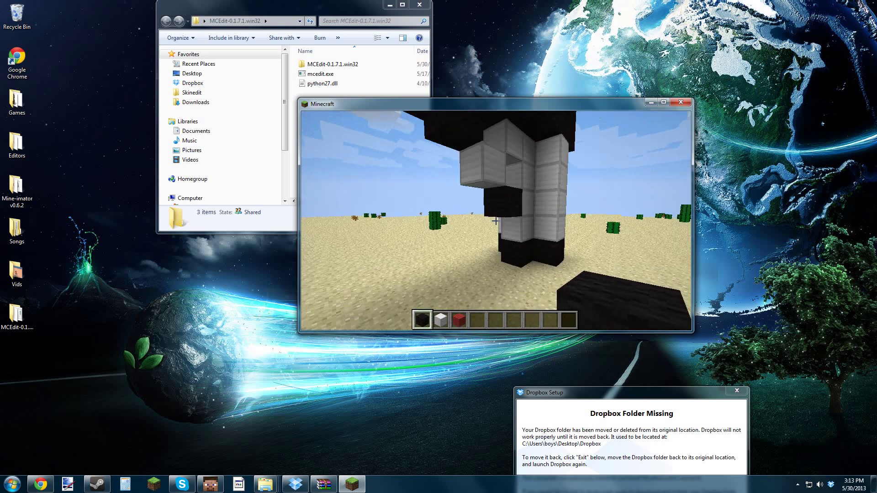
{"action": "key", "text": "s"}
{"action": "key", "text": "d"}
{"action": "key", "text": "space"}
{"action": "key", "text": "space"}
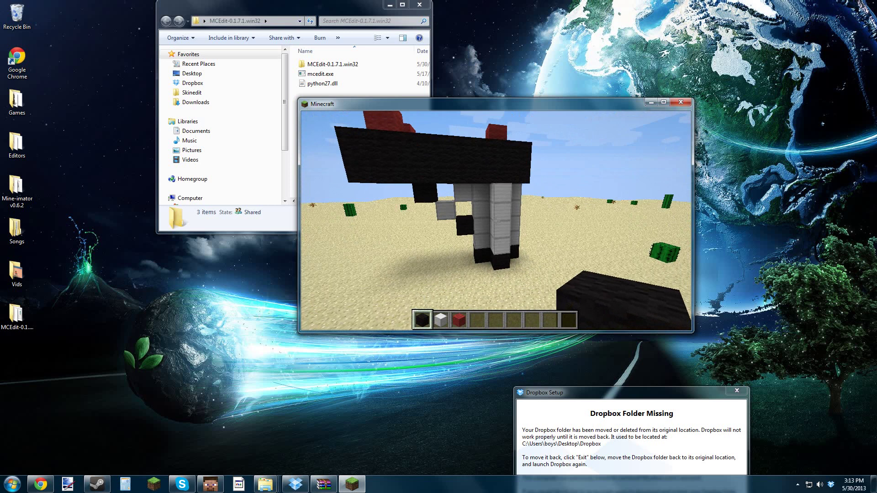
{"action": "key", "text": "d"}
{"action": "key", "text": "shift"}
{"action": "key", "text": "s"}
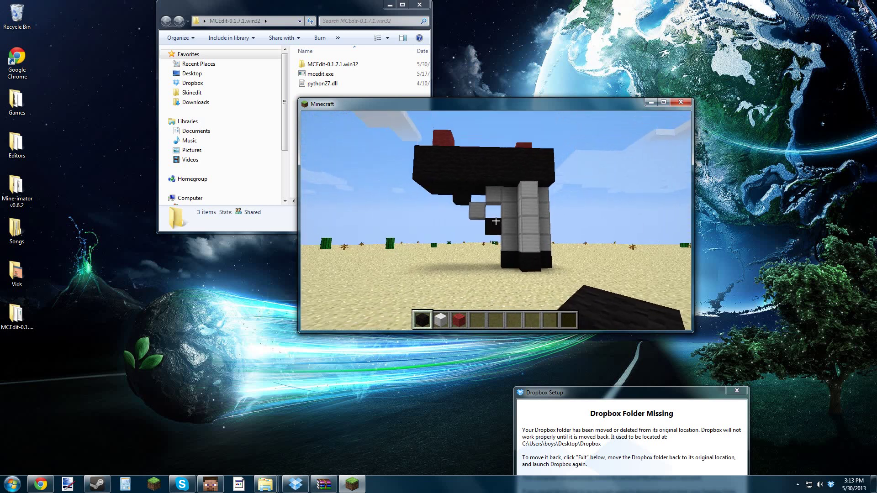
{"action": "key", "text": "s"}
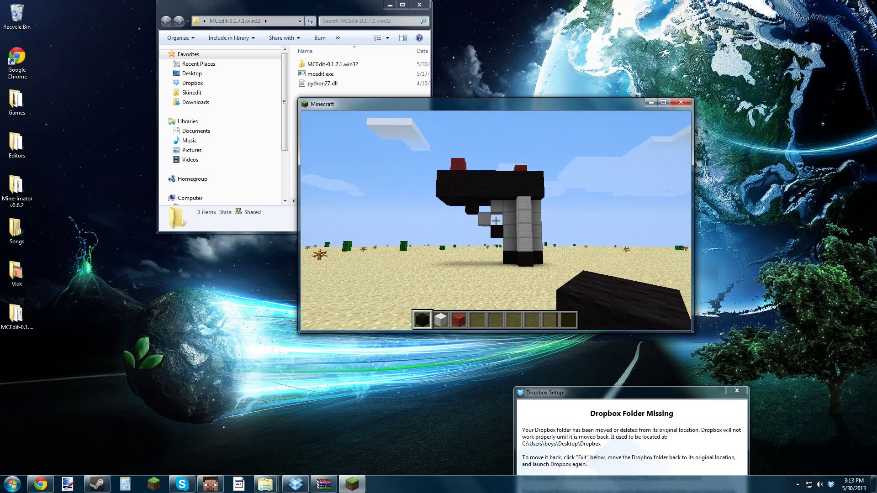
Save the world, return to the title screen and quit Minecraft
{"action": "key", "text": "Escape"}
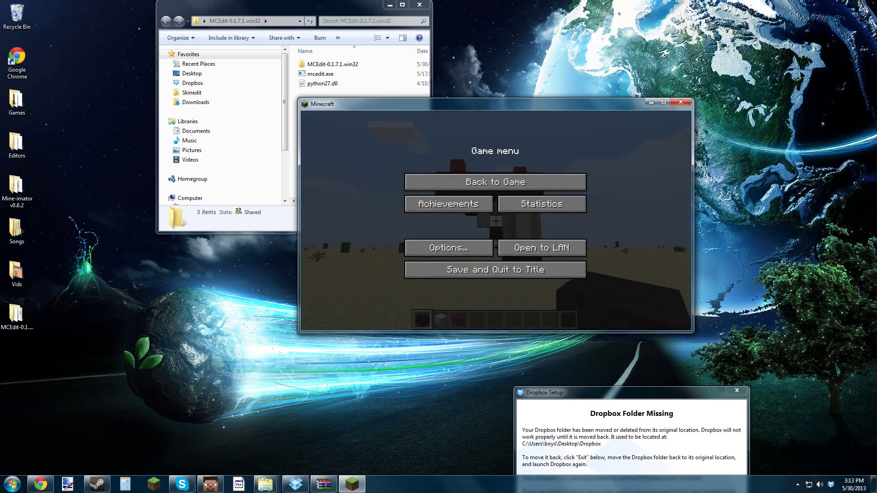
{"action": "left_click", "coordinate": [496, 270]}
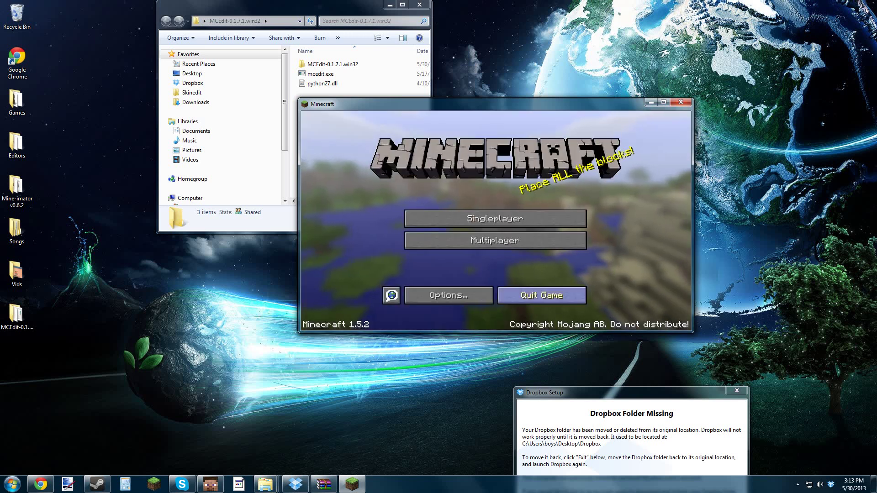
{"action": "left_click", "coordinate": [544, 295]}
Start mcedit.exe, clear its startup warning and error reporting prompts, and load the SB (SB-) world
{"action": "double_click", "coordinate": [321, 73]}
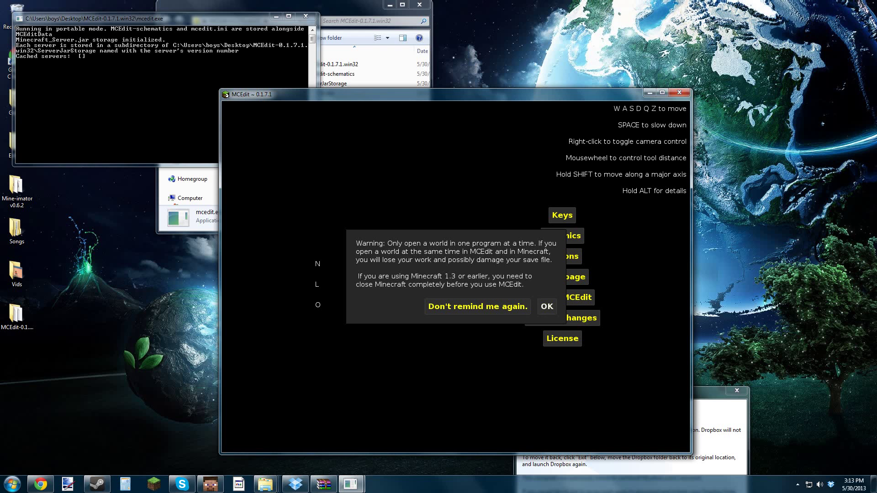
{"action": "left_click", "coordinate": [547, 307]}
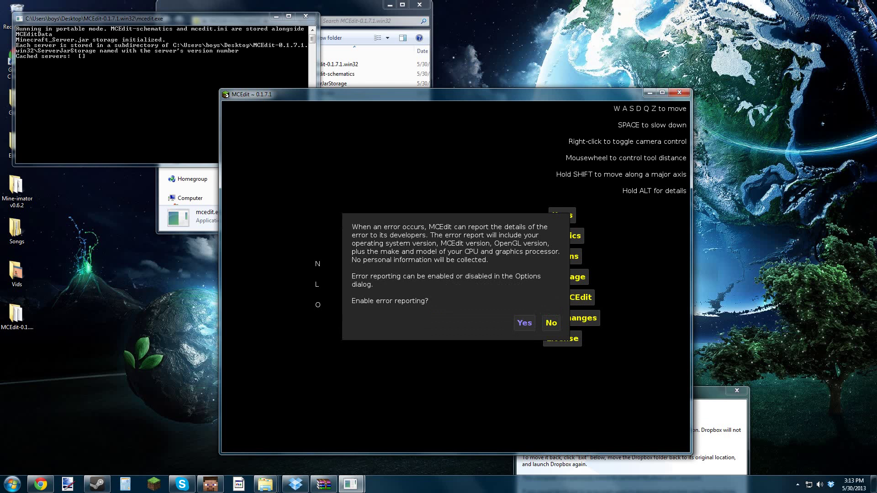
{"action": "key", "text": "Return"}
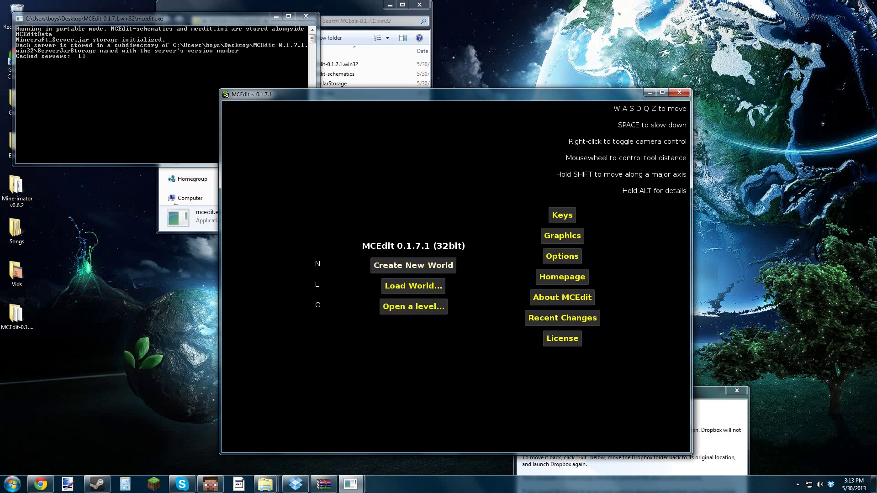
{"action": "key", "text": "l"}
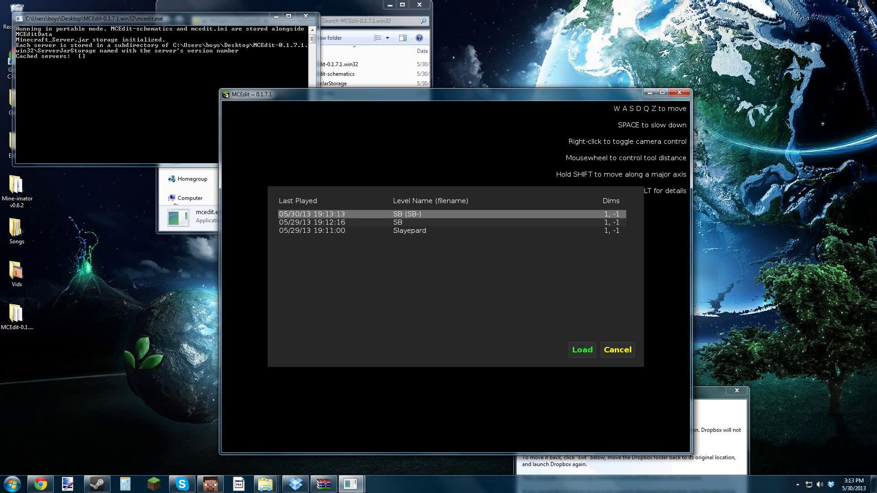
{"action": "key", "text": "Return"}
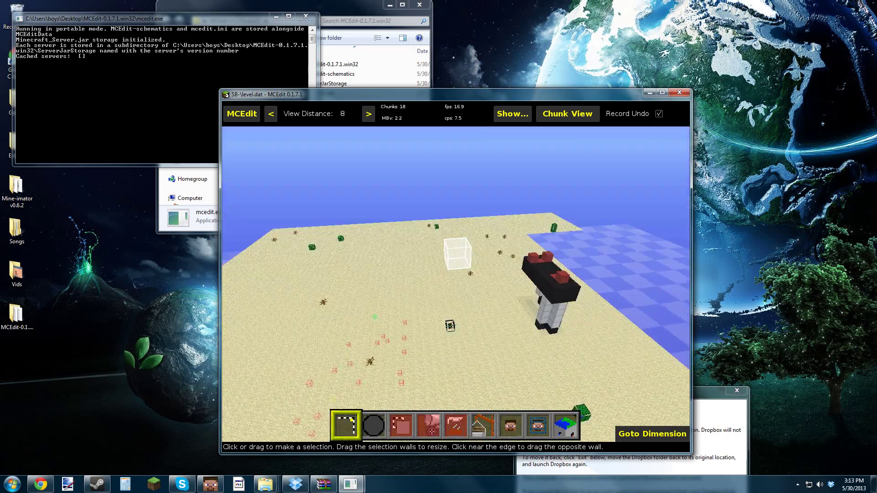
Fly over the desert and through the underground caves to examine the loaded world, ending near the pistol build
{"action": "key", "text": "w"}
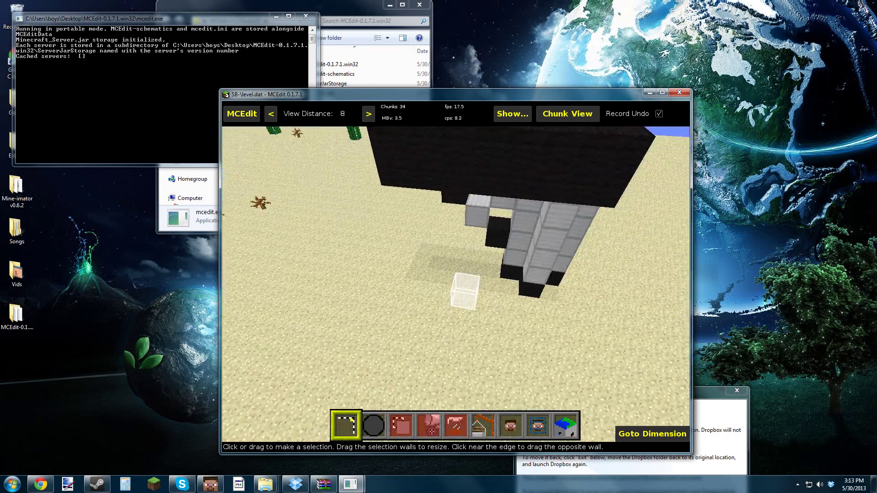
{"action": "key", "text": "w"}
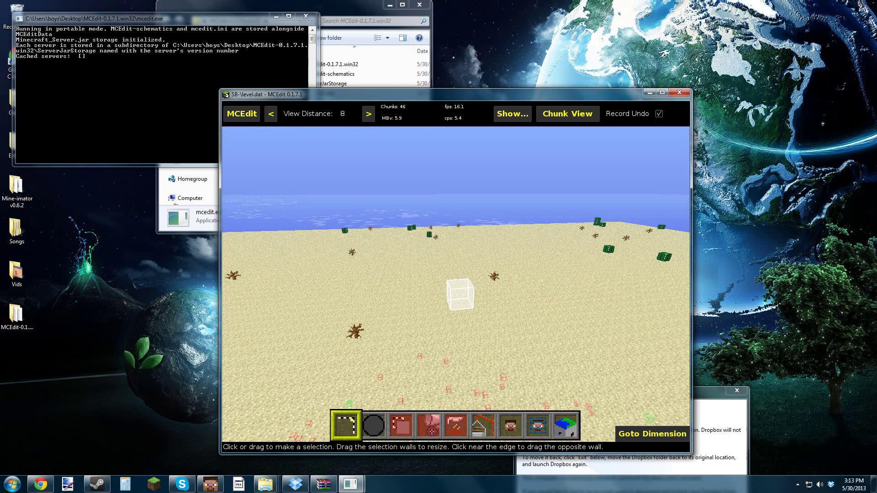
{"action": "key", "text": "w"}
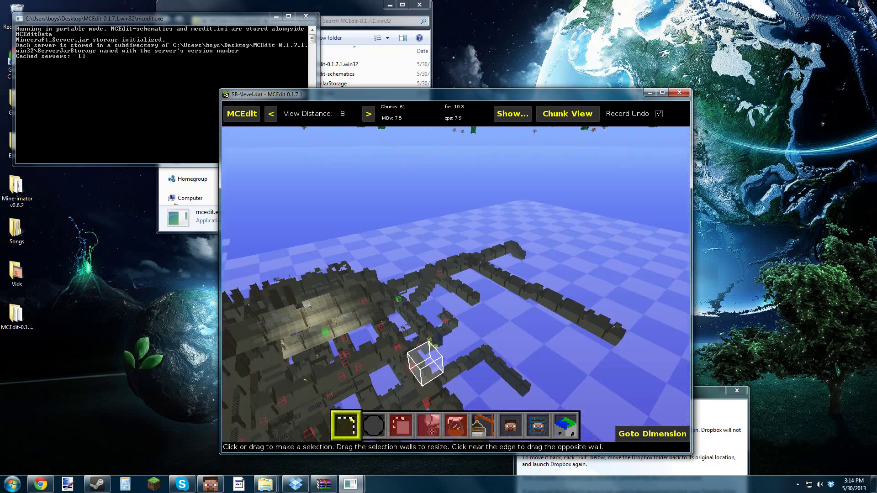
{"action": "key", "text": "d"}
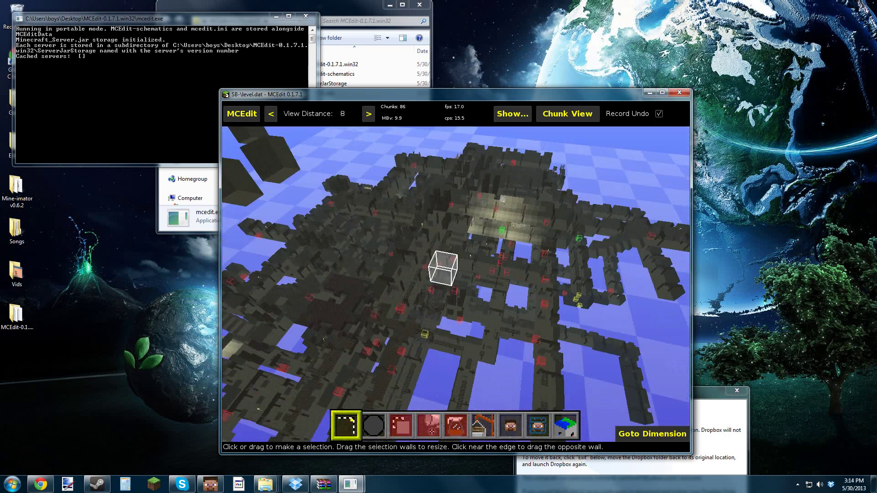
{"action": "right_click_drag", "start_coordinate": [443, 270], "coordinate": [453, 286]}
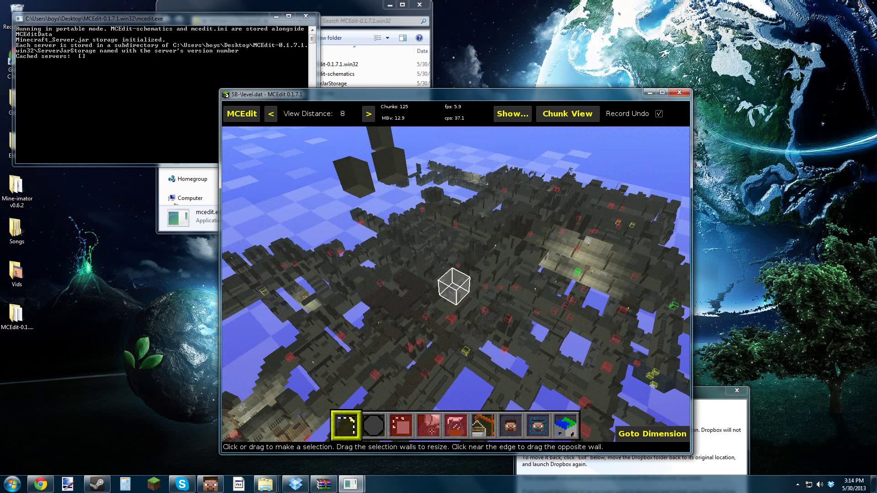
{"action": "key", "text": "space"}
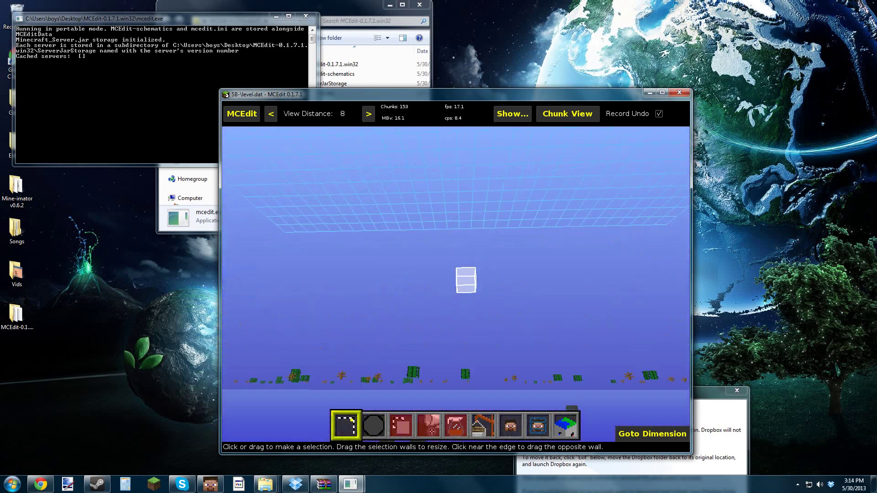
{"action": "key", "text": "s"}
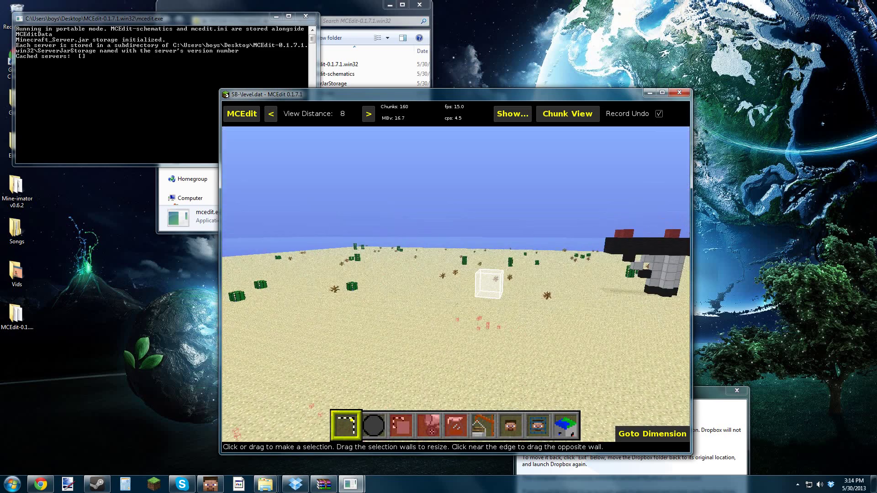
{"action": "key", "text": "w"}
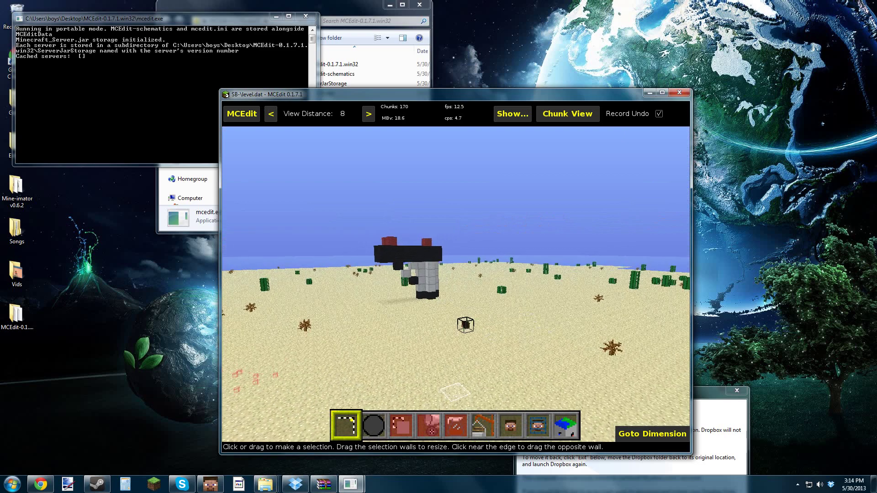
{"action": "key", "text": "w"}
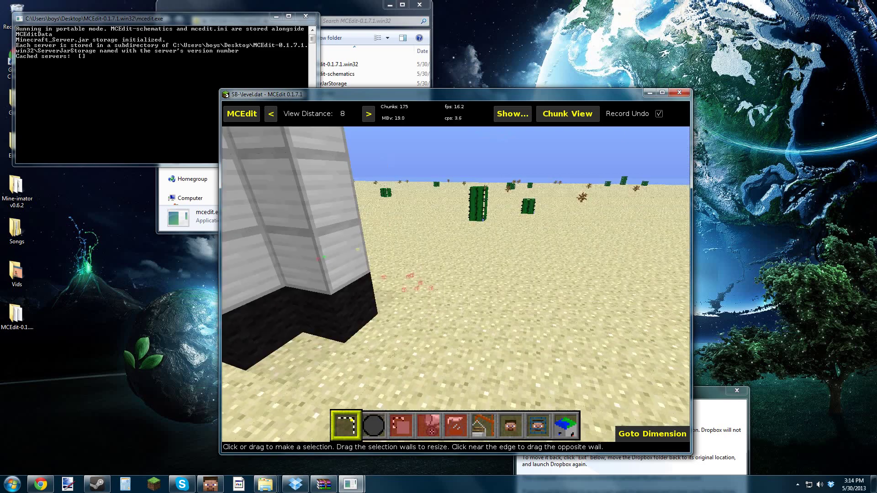
Select a box of 3W x 8L x 9H around the pistol build, starting beside the base of its grip
{"action": "key", "text": "a"}
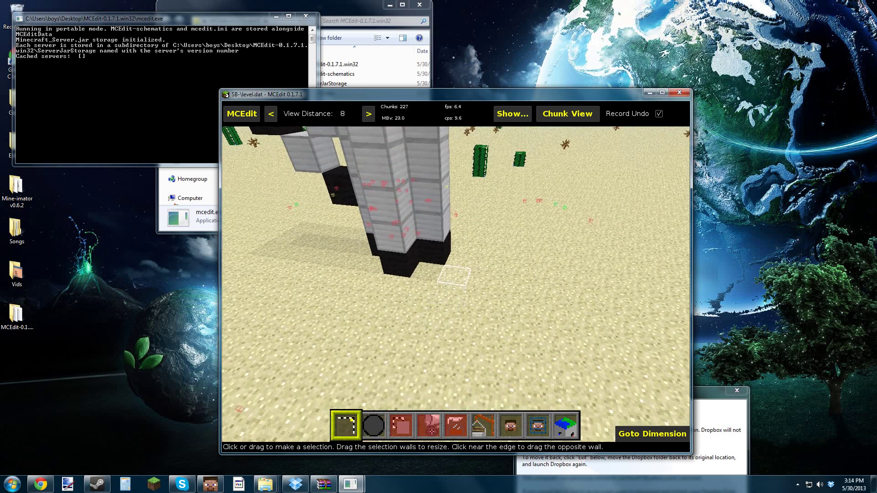
{"action": "left_click_drag", "start_coordinate": [456, 277], "coordinate": [456, 277]}
{"action": "key", "text": "a"}
{"action": "key", "text": "w"}
{"action": "key", "text": "s"}
{"action": "left_click_drag", "start_coordinate": [599, 327], "coordinate": [497, 328]}
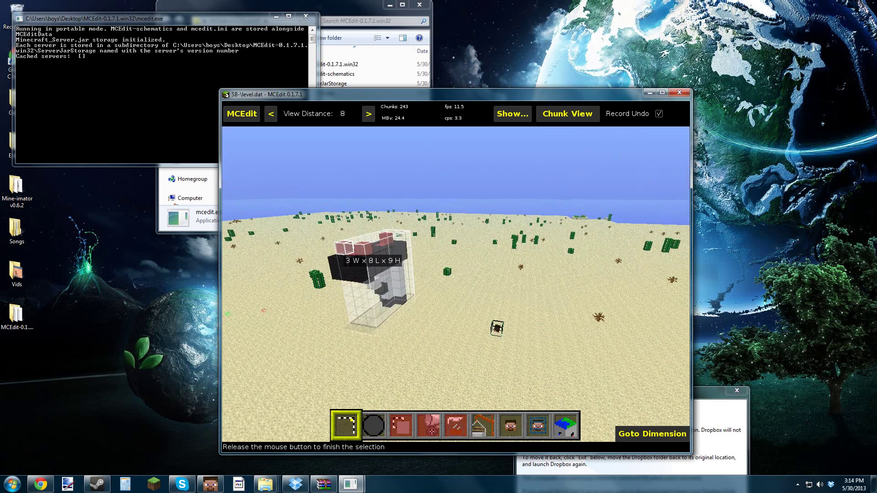
{"action": "left_click_drag", "start_coordinate": [338, 246], "coordinate": [342, 243]}
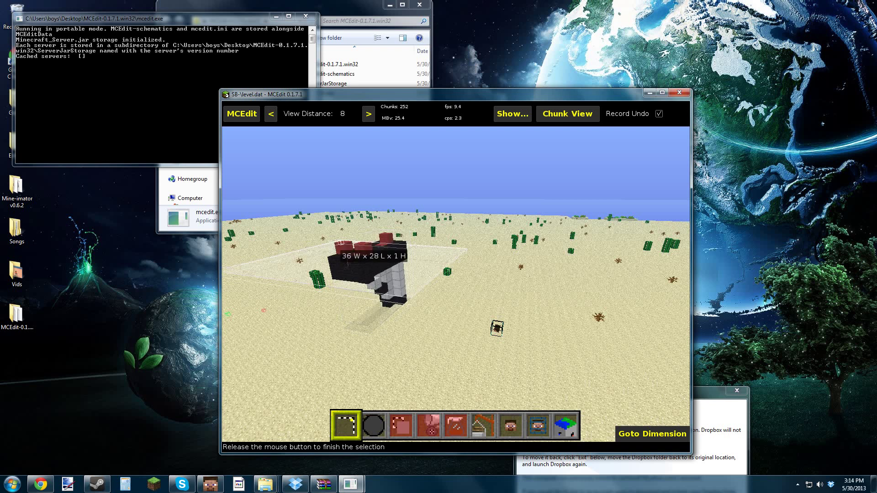
{"action": "left_click_drag", "start_coordinate": [497, 328], "coordinate": [497, 328]}
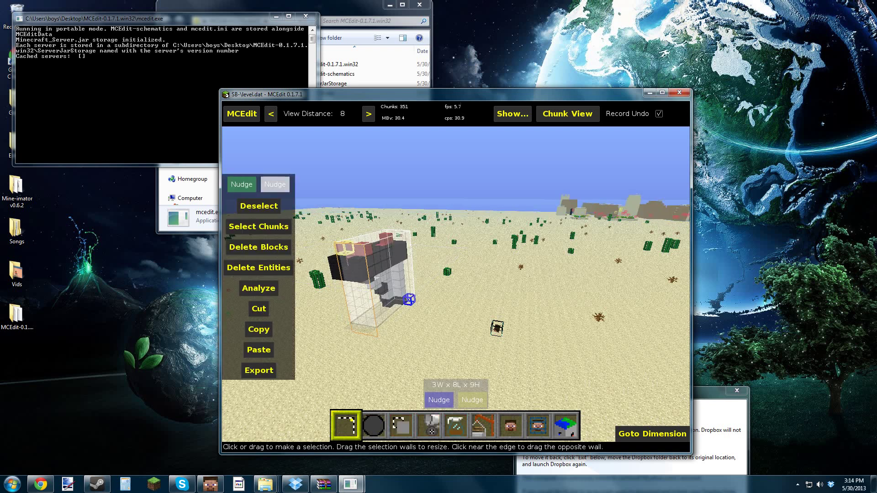
Inspect the selection box around the pistol build from several sides, including from below ground
{"action": "key", "text": "a"}
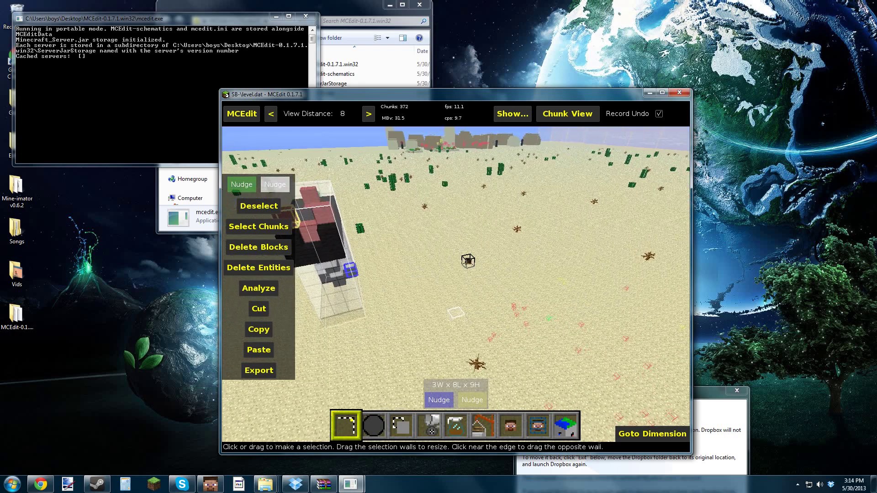
{"action": "key", "text": "a"}
{"action": "key", "text": "w"}
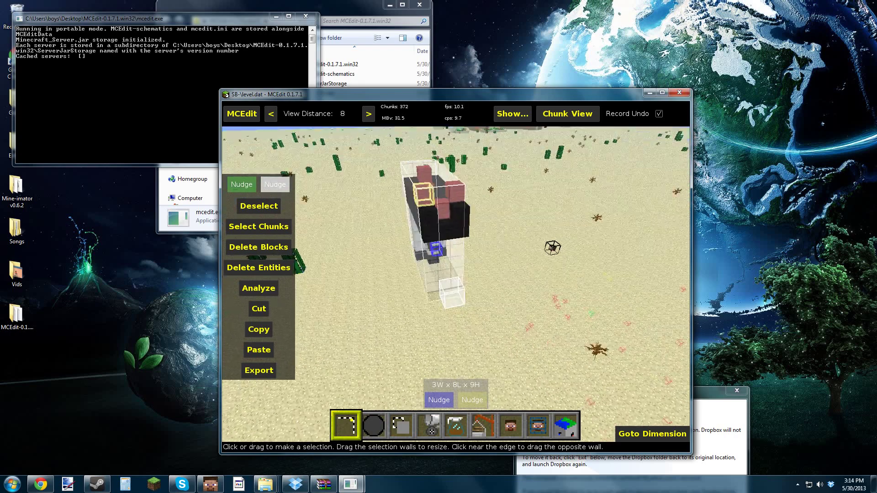
{"action": "key", "text": "w"}
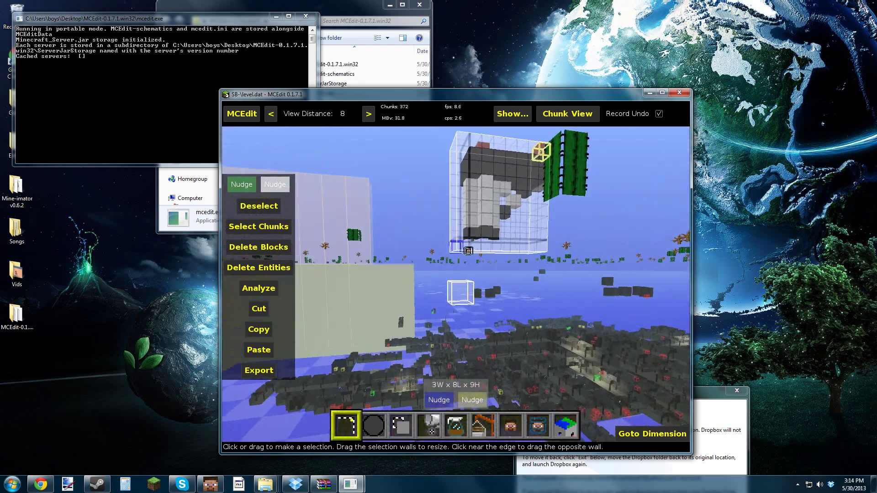
{"action": "key", "text": "w"}
{"action": "key", "text": "s"}
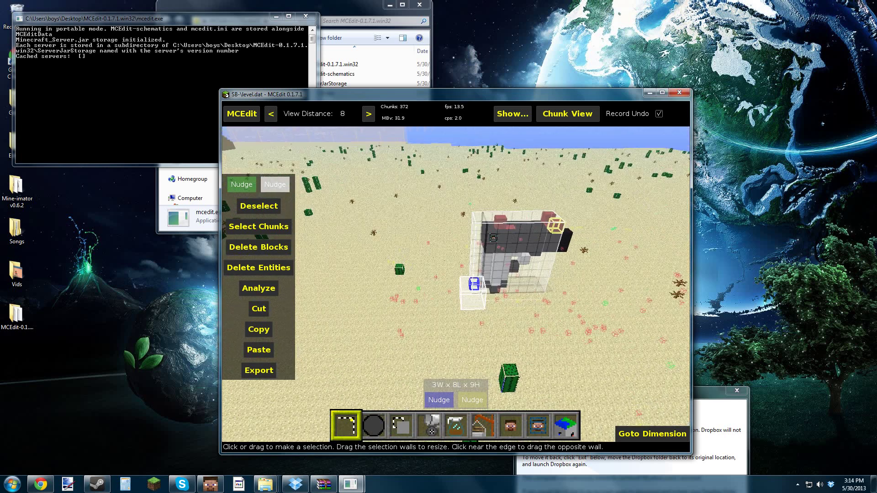
{"action": "key", "text": "w"}
Export the selected pistol build as Test.schematic into the Mine-imator v0.6.2 folder on the desktop
{"action": "right_click", "coordinate": [456, 284]}
{"action": "left_click", "coordinate": [259, 371]}
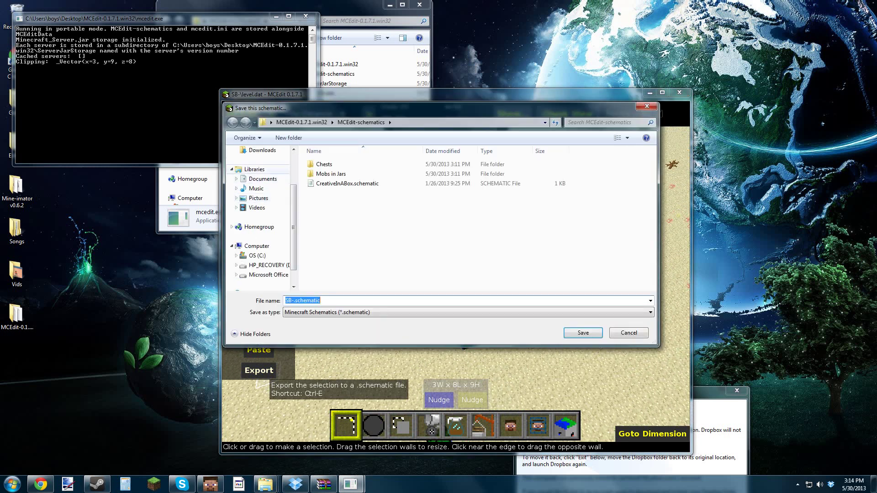
{"action": "left_click_drag", "start_coordinate": [294, 245], "coordinate": [293, 194]}
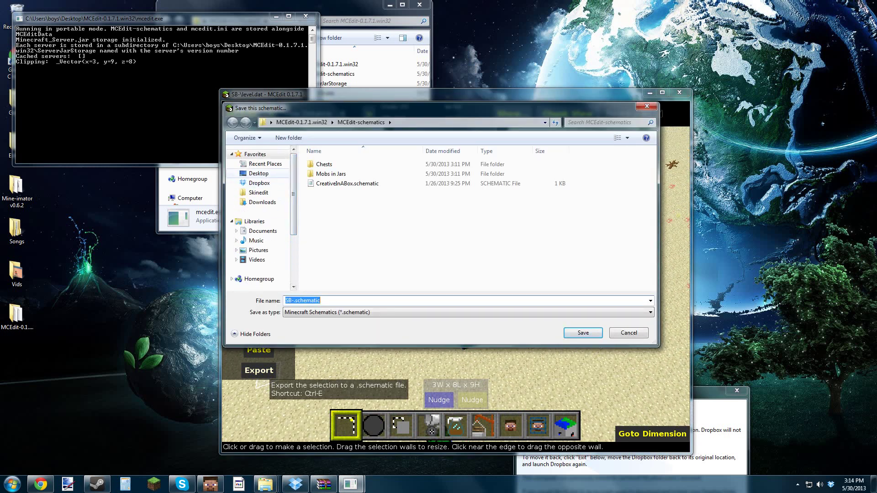
{"action": "left_click", "coordinate": [260, 175]}
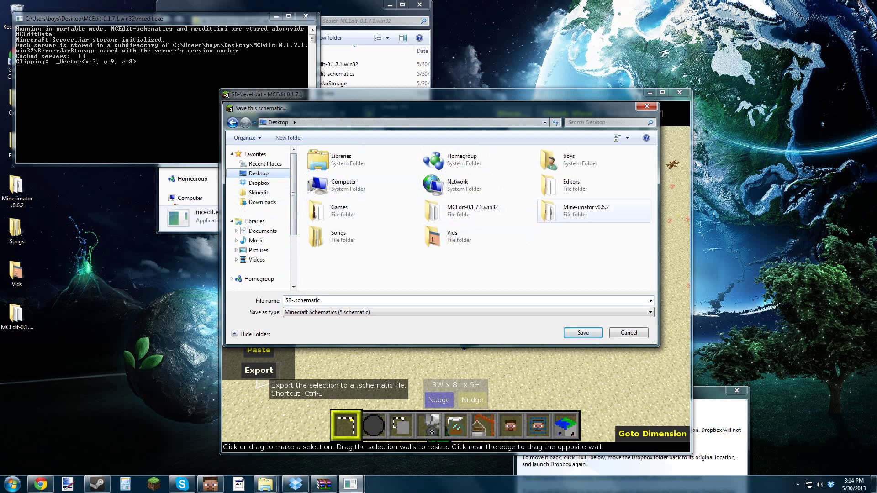
{"action": "left_click", "coordinate": [586, 211]}
{"action": "double_click", "coordinate": [563, 211]}
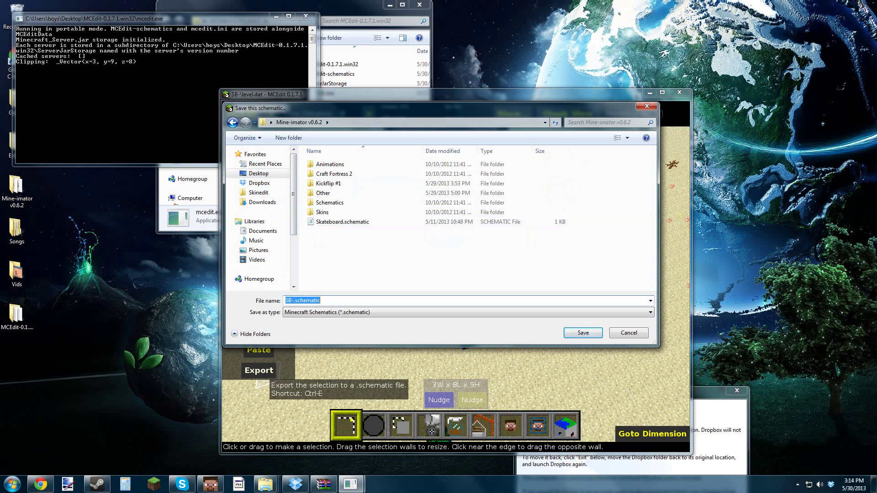
{"action": "key", "text": "Return"}
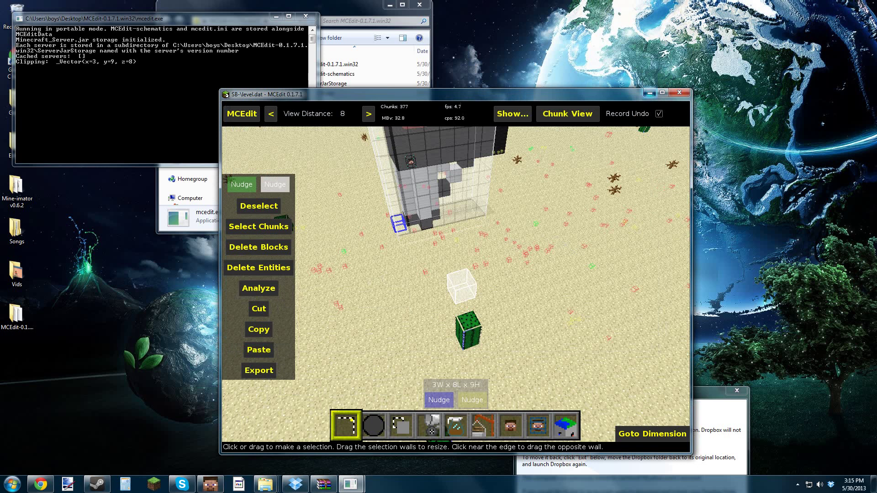
Minimize the MCEdit, console and folder windows and switch to Mine-imator
{"action": "left_click", "coordinate": [650, 92]}
{"action": "left_click", "coordinate": [276, 16]}
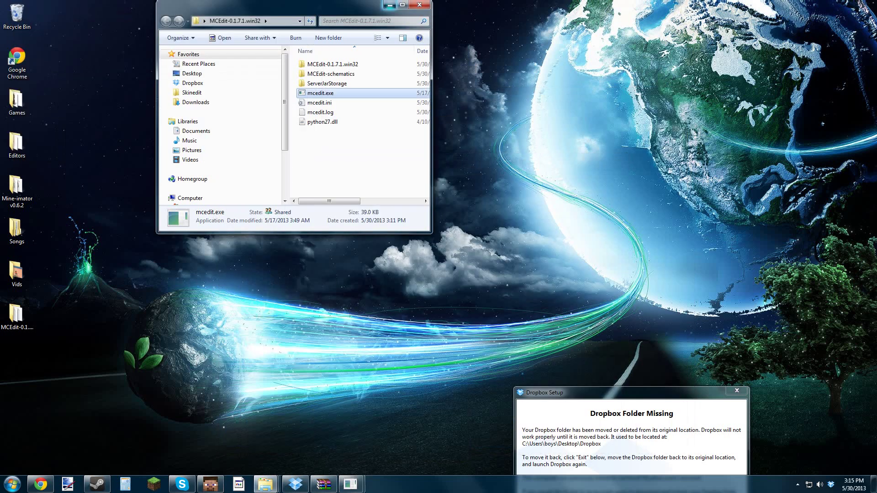
{"action": "left_click", "coordinate": [390, 4]}
{"action": "left_click", "coordinate": [211, 483]}
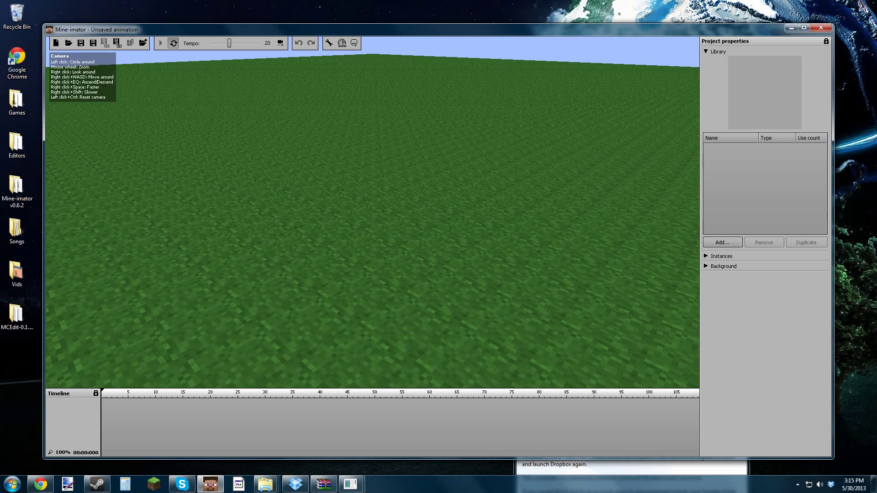
Add a scenery item to the project and load Test.schematic as its schematic
{"action": "left_click", "coordinate": [723, 242]}
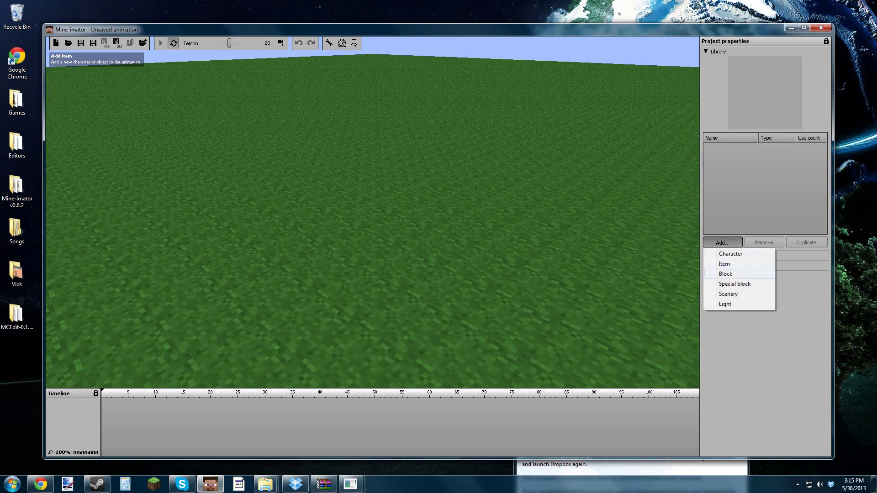
{"action": "left_click", "coordinate": [728, 294]}
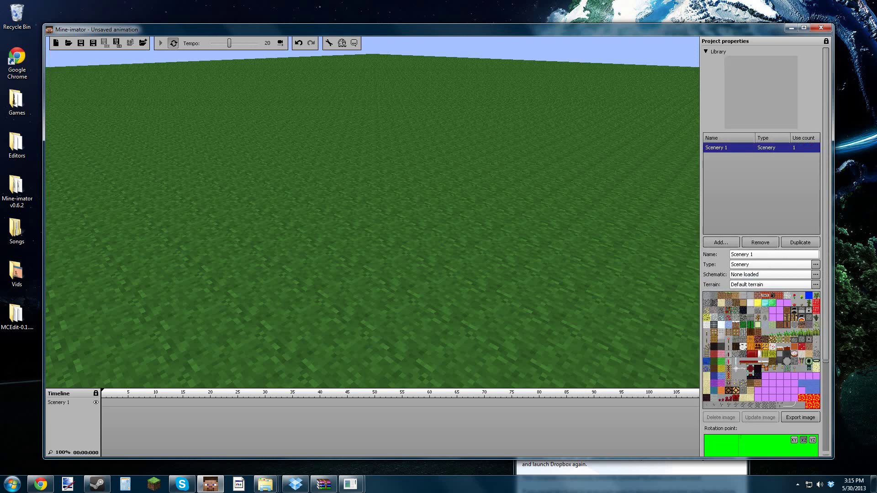
{"action": "left_click", "coordinate": [816, 274]}
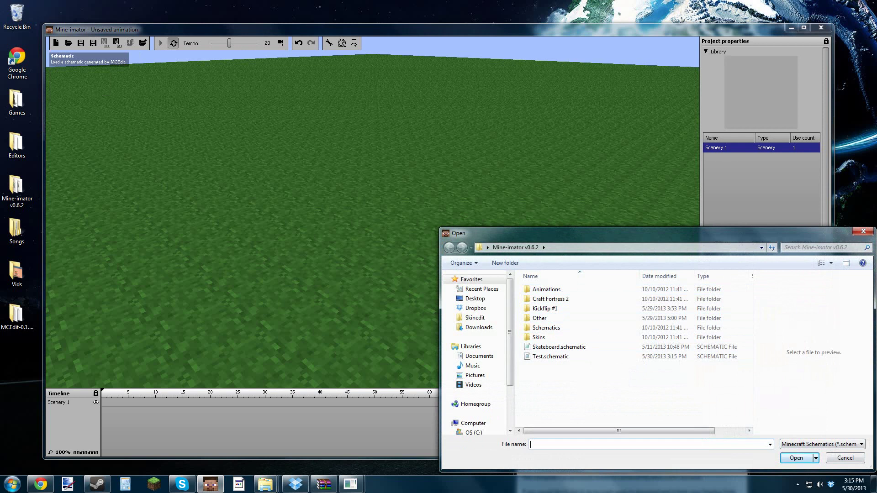
{"action": "double_click", "coordinate": [553, 357]}
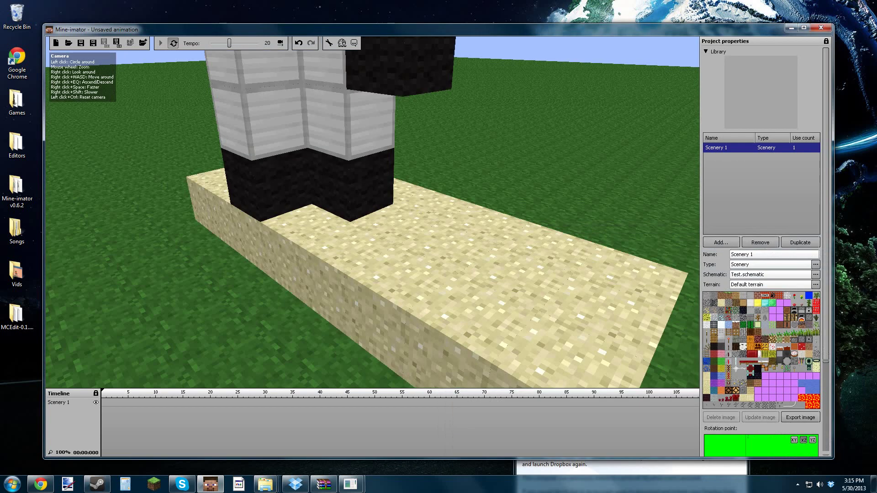
Create a keyframe for the pistol scenery at the start of the timeline and set its scale to x0.09
{"action": "scroll", "coordinate": [373, 213], "scroll_direction": "down", "scroll_amount": 10}
{"action": "left_click_drag", "start_coordinate": [372, 212], "coordinate": [416, 175]}
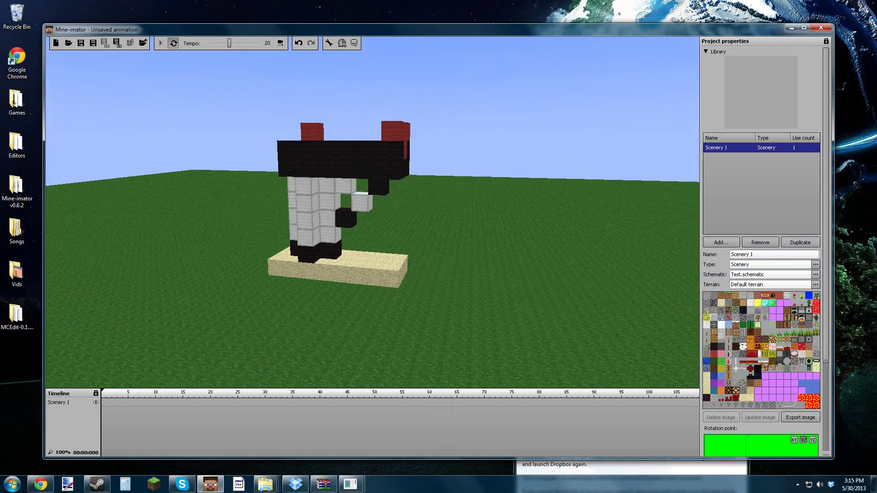
{"action": "key", "text": "a"}
{"action": "right_click_drag", "start_coordinate": [372, 213], "coordinate": [395, 194]}
{"action": "key", "text": "w"}
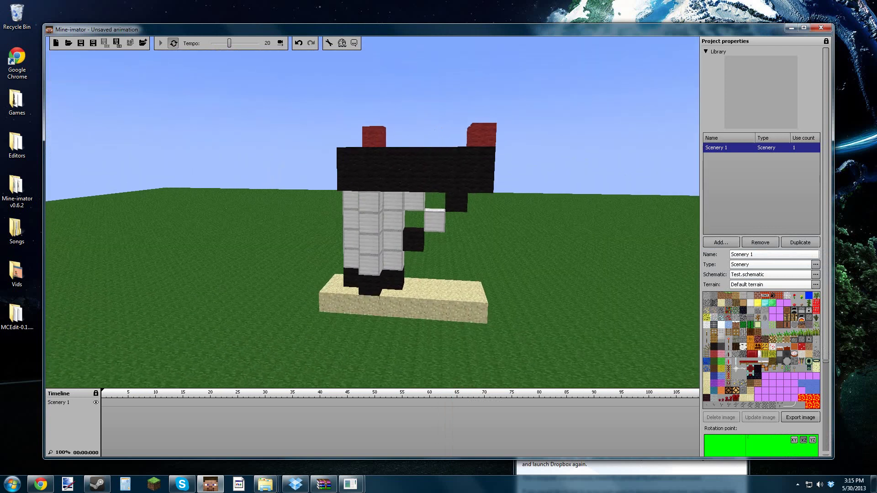
{"action": "left_click_drag", "start_coordinate": [826, 228], "coordinate": [825, 231]}
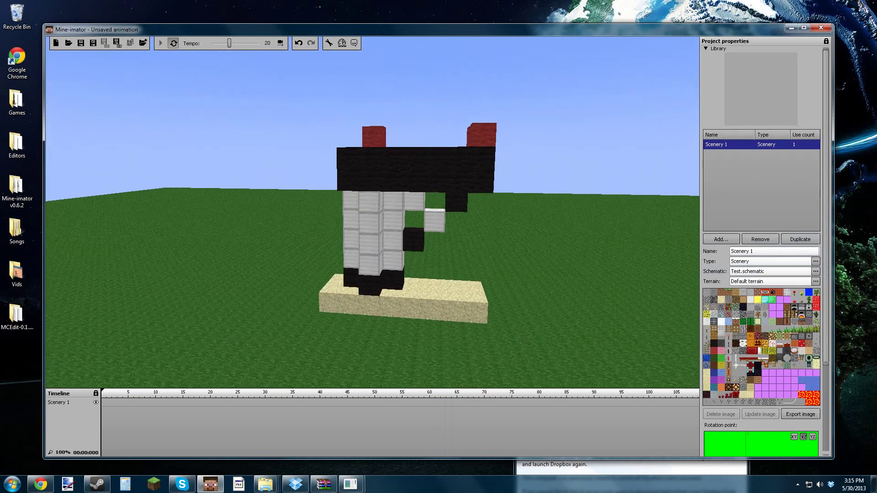
{"action": "left_click", "coordinate": [102, 402]}
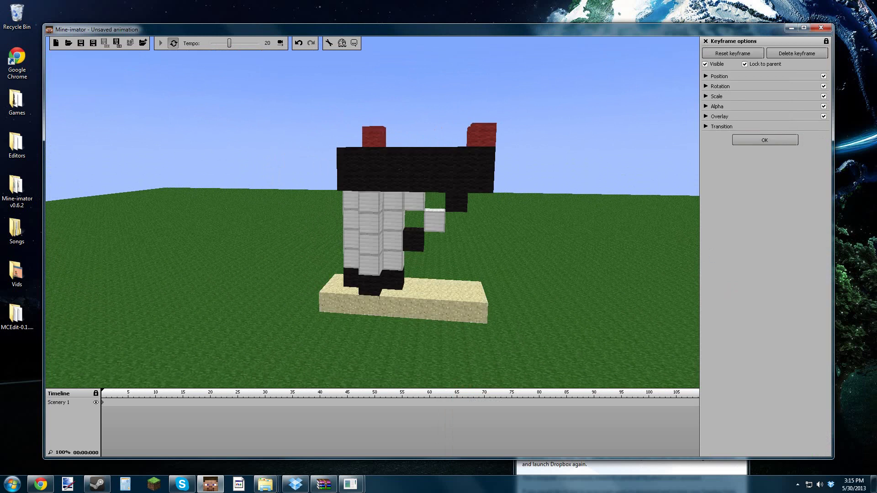
{"action": "left_click", "coordinate": [716, 96]}
{"action": "left_click_drag", "start_coordinate": [753, 107], "coordinate": [730, 107]}
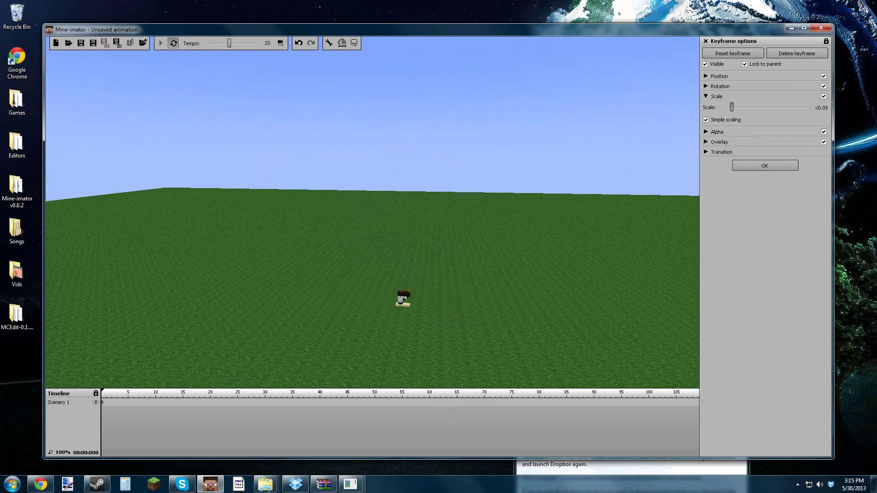
{"action": "left_click", "coordinate": [766, 165]}
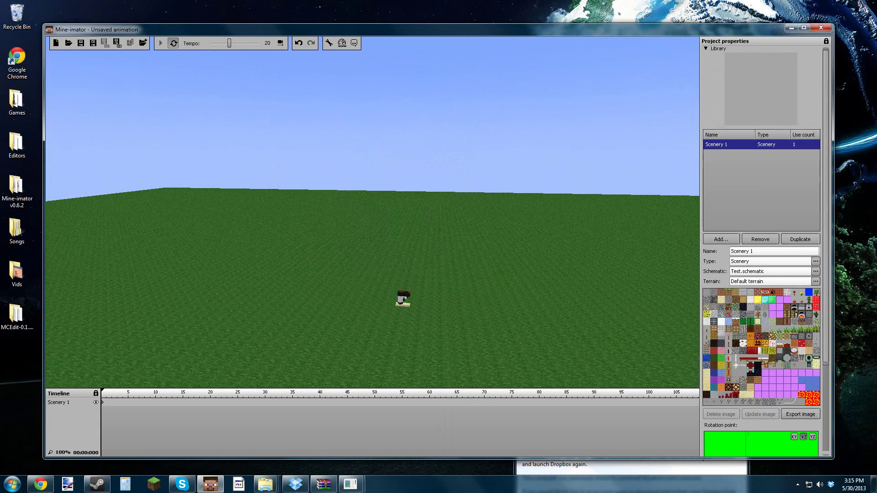
Add a character with the Human model and Default skin to the animation
{"action": "left_click", "coordinate": [722, 239]}
{"action": "left_click", "coordinate": [722, 239]}
{"action": "left_click", "coordinate": [731, 251]}
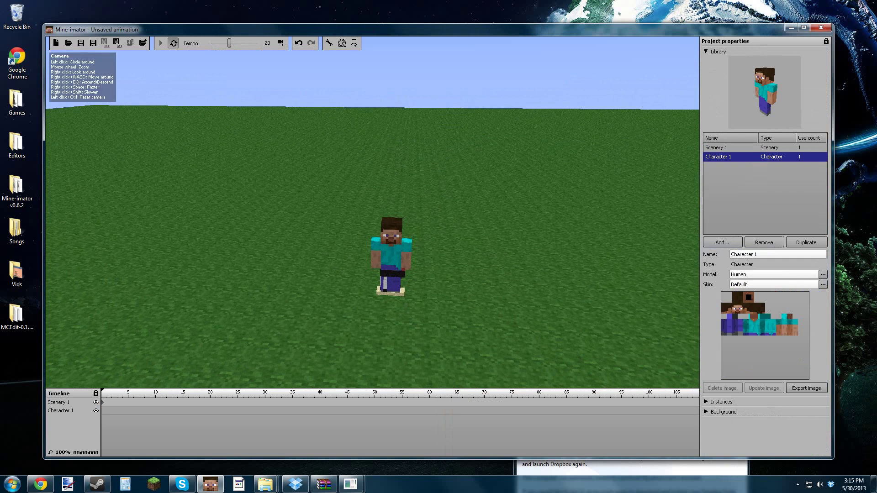
{"action": "left_click", "coordinate": [797, 485]}
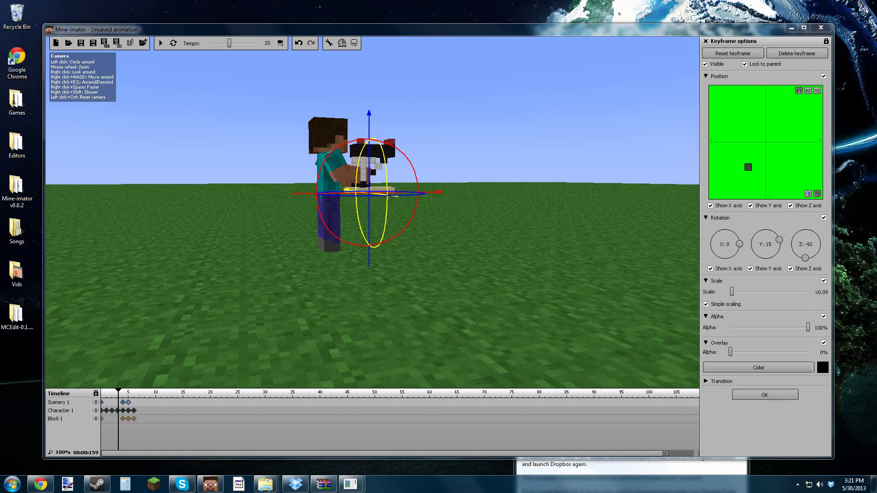
View the character holding the pistol from the front and play the animation from the marker to check the motion
{"action": "mouse_move", "coordinate": [373, 212]}
{"action": "right_mouse_down"}
{"action": "mouse_move", "coordinate": [270, 197]}
{"action": "mouse_move", "coordinate": [247, 183]}
{"action": "mouse_move", "coordinate": [212, 214]}
{"action": "mouse_move", "coordinate": [192, 199]}
{"action": "mouse_move", "coordinate": [212, 198]}
{"action": "right_mouse_up"}
{"action": "key", "text": "d"}
{"action": "key", "text": "w"}
{"action": "key", "text": "d"}
{"action": "key", "text": "a"}
{"action": "key", "text": "s"}
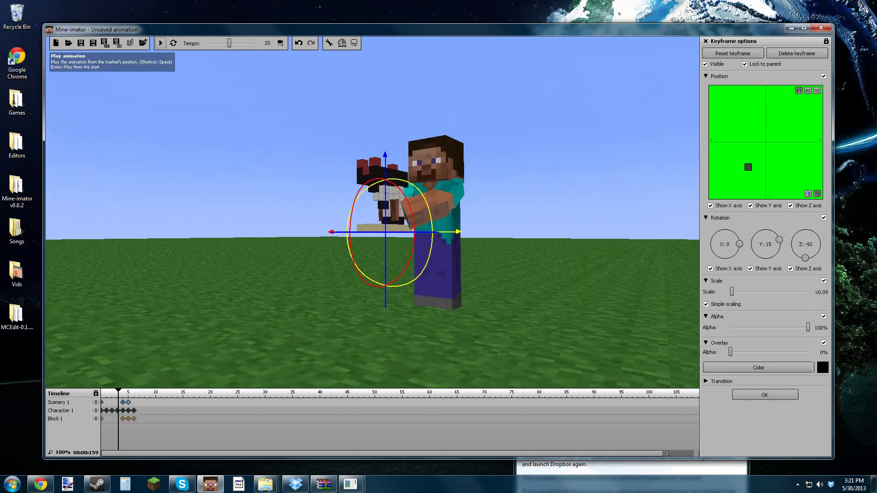
{"action": "left_click", "coordinate": [161, 43]}
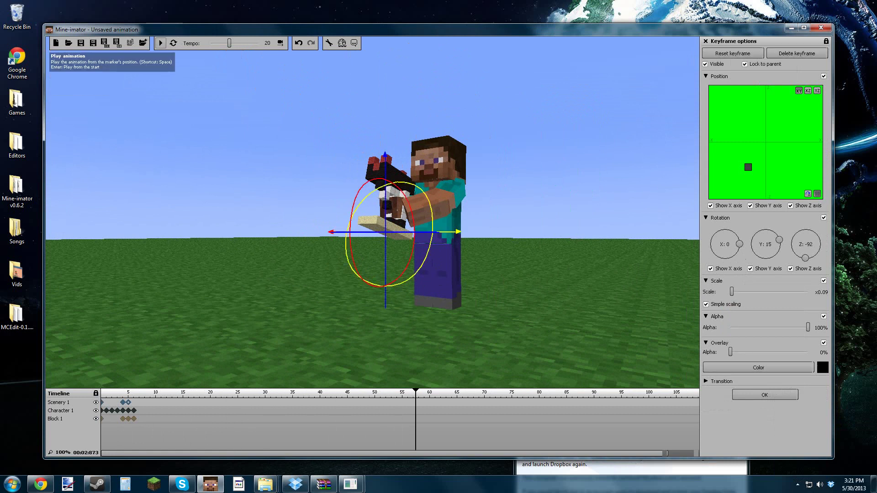
{"action": "left_click", "coordinate": [160, 43]}
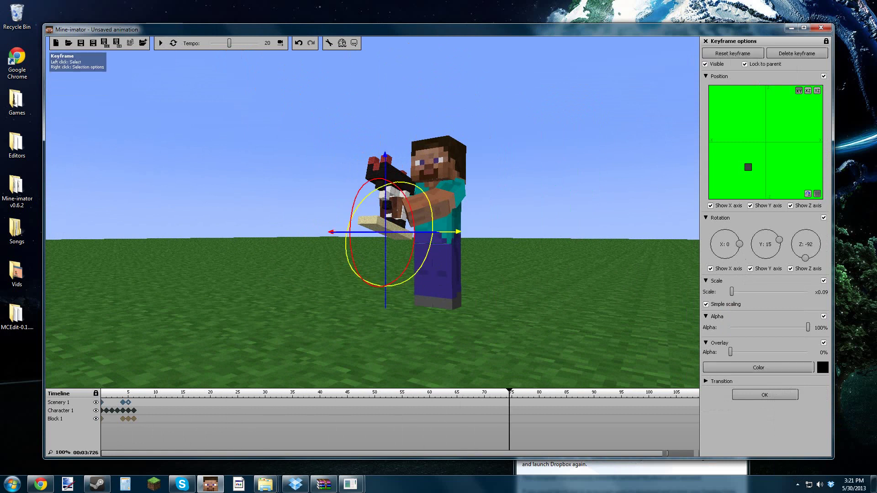
Add a Scenery 1 keyframe at frame 6 with the pistol rotated to X -3, Y -5, and play the animation in a loop
{"action": "left_click", "coordinate": [134, 411]}
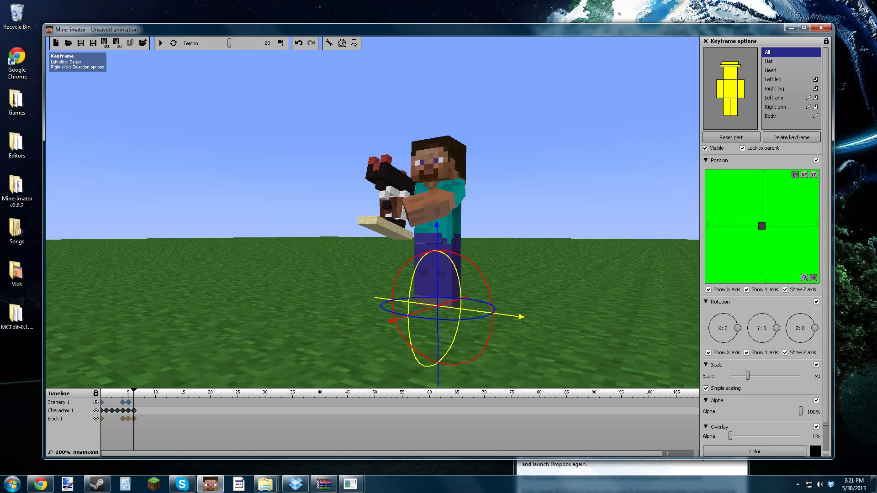
{"action": "double_click", "coordinate": [134, 402]}
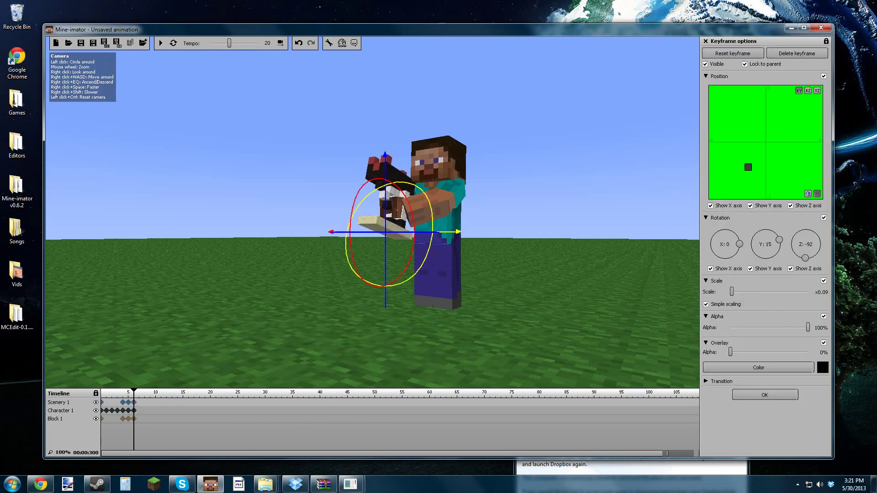
{"action": "left_click_drag", "start_coordinate": [415, 275], "coordinate": [414, 248]}
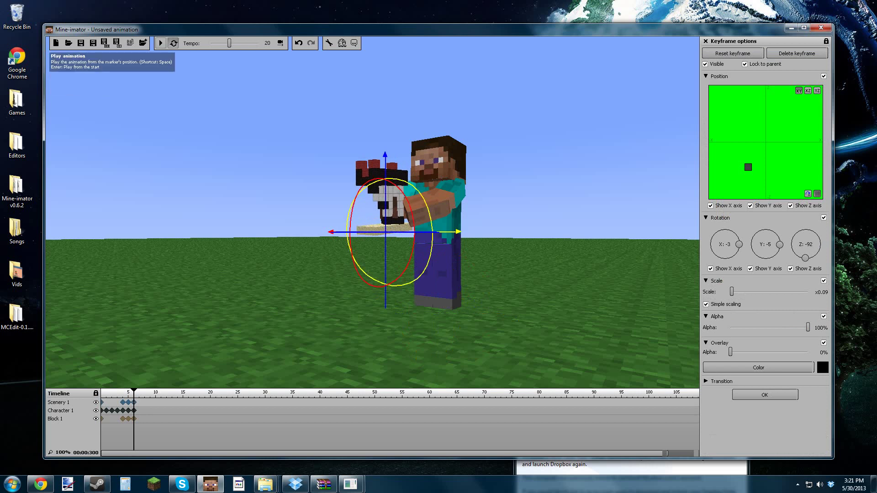
{"action": "left_click", "coordinate": [161, 43]}
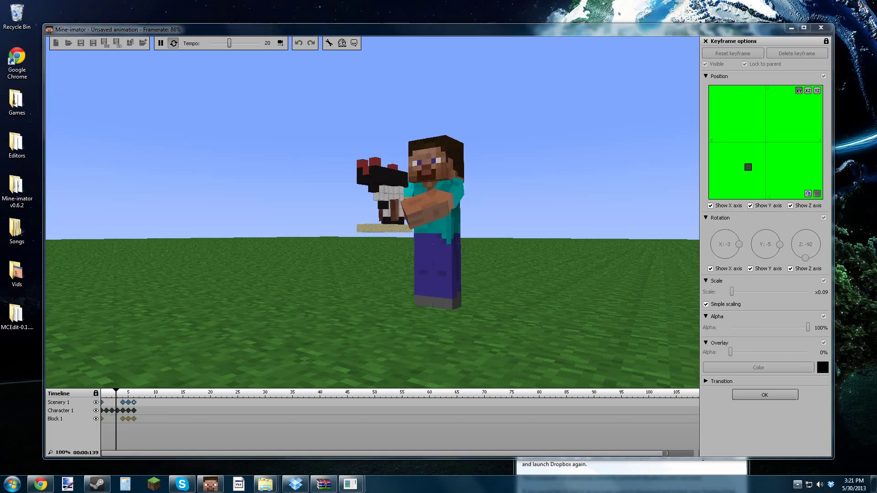
{"action": "left_click", "coordinate": [797, 484]}
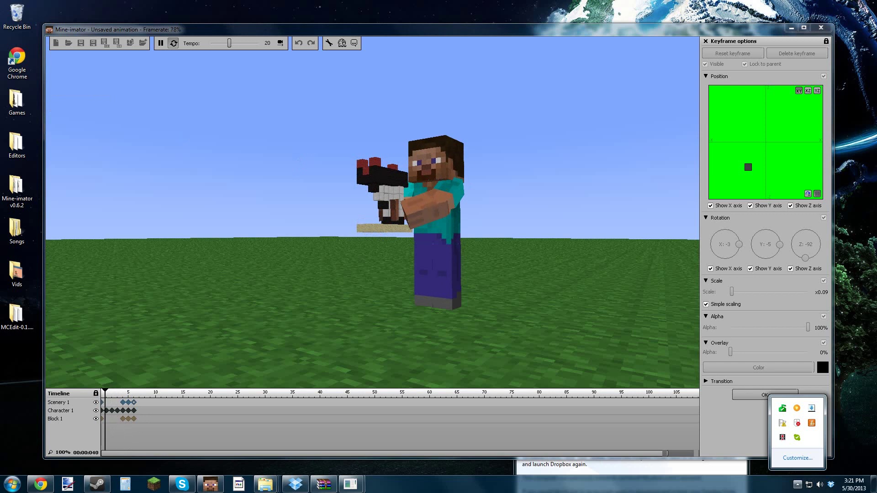